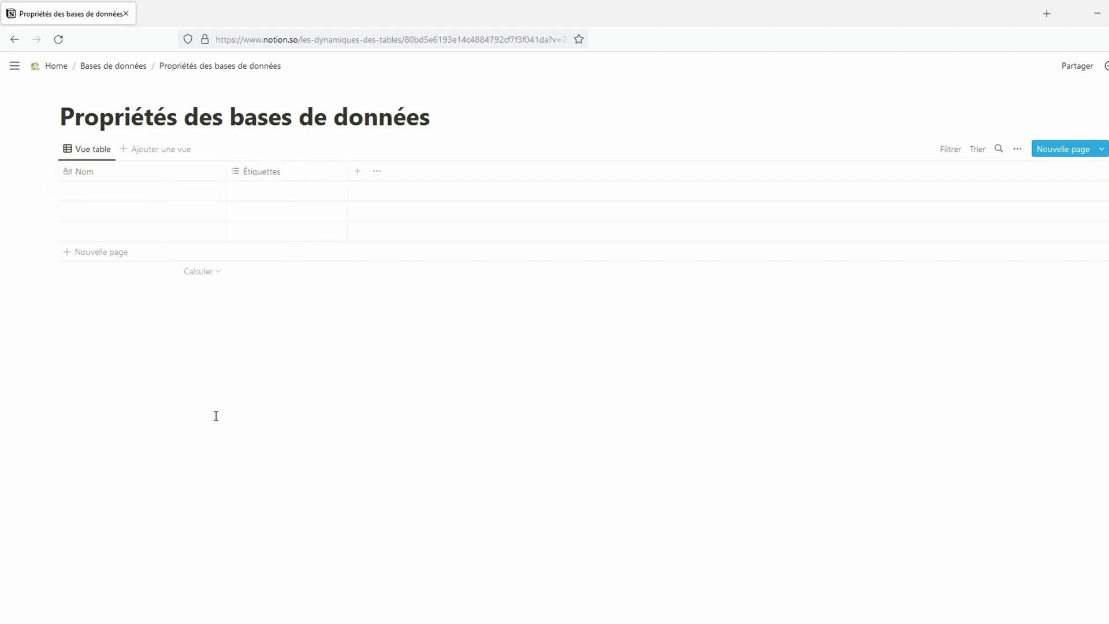
# Step: Type names into the first two rows' Nom cells of the table
pyautogui.click(148, 192)
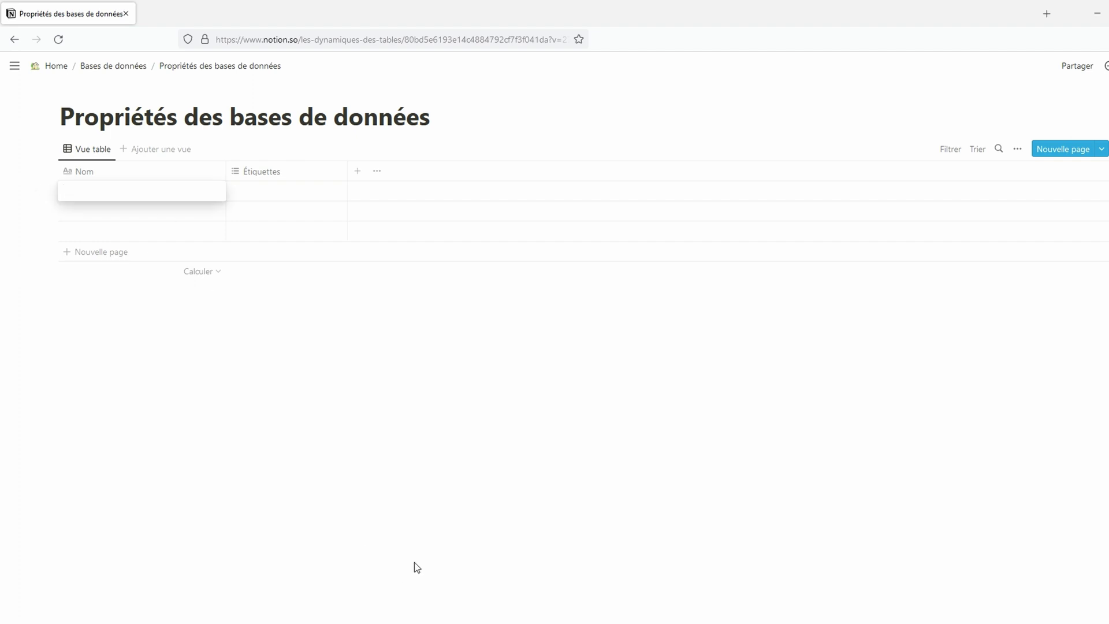
pyautogui.write('51')
pyautogui.press('Return')
pyautogui.click(86, 213)
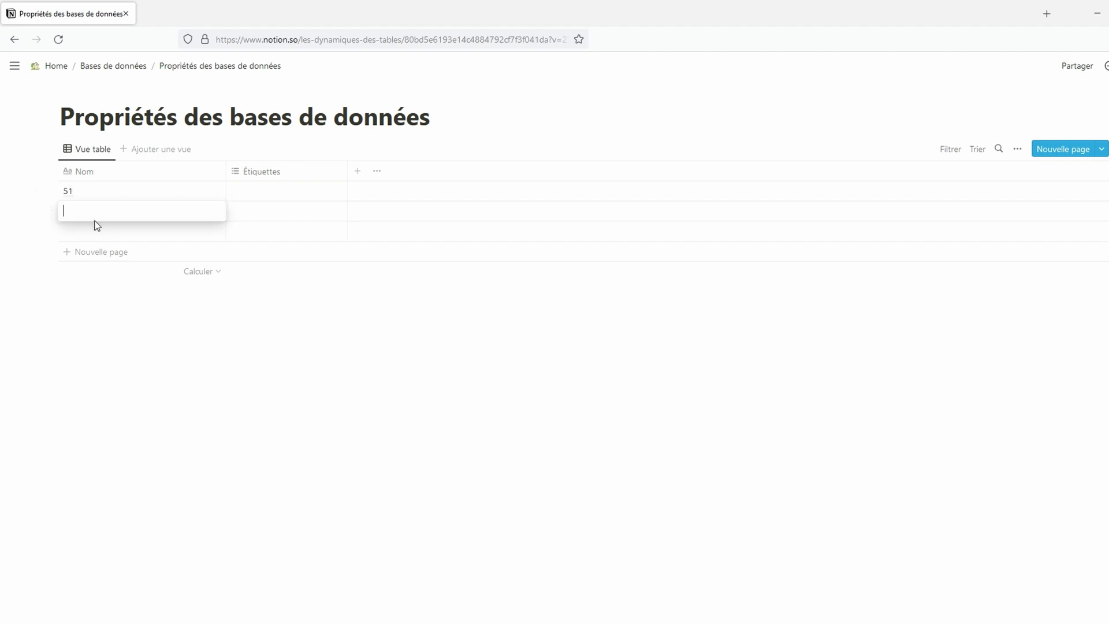
pyautogui.press('Return')
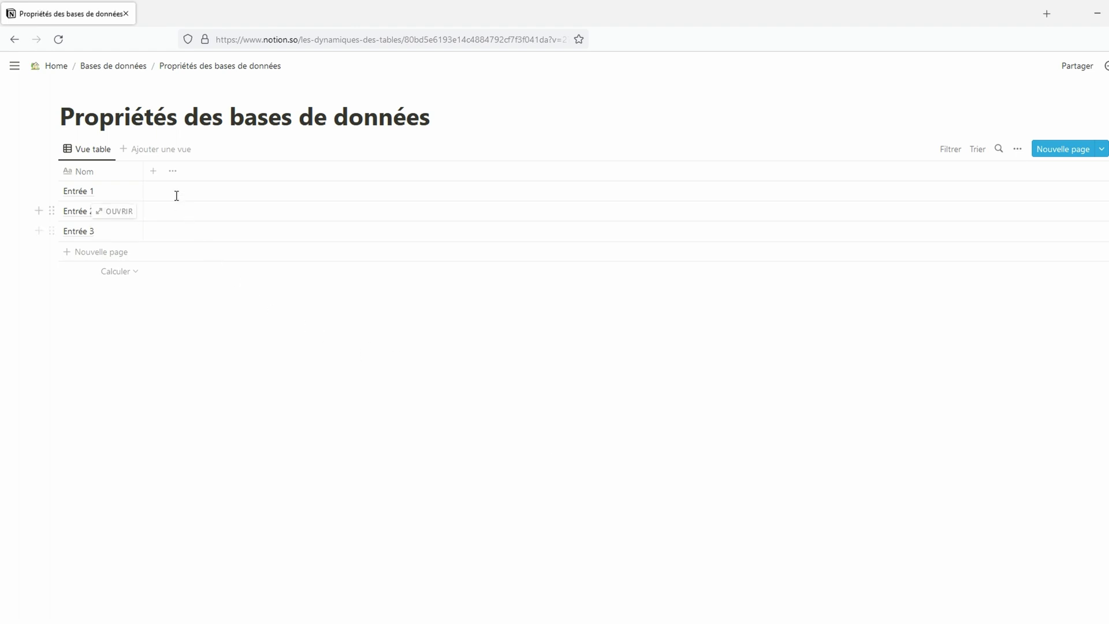
# Step: Add a Texte property of text type from the table's Propriétés list
pyautogui.click(154, 174)
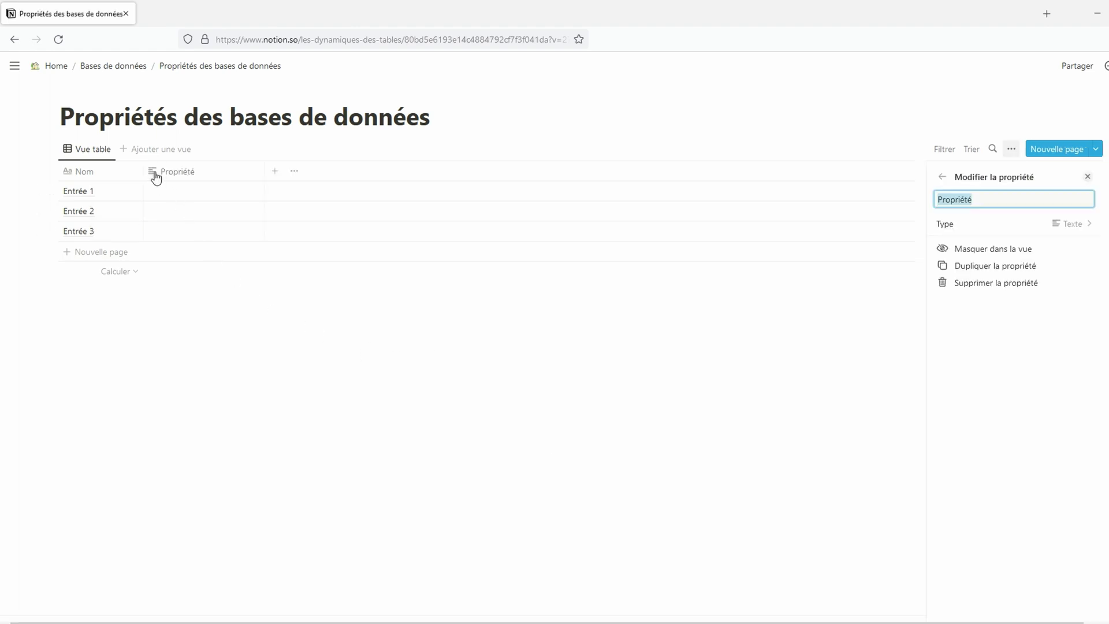
pyautogui.press('Escape')
pyautogui.click(1011, 150)
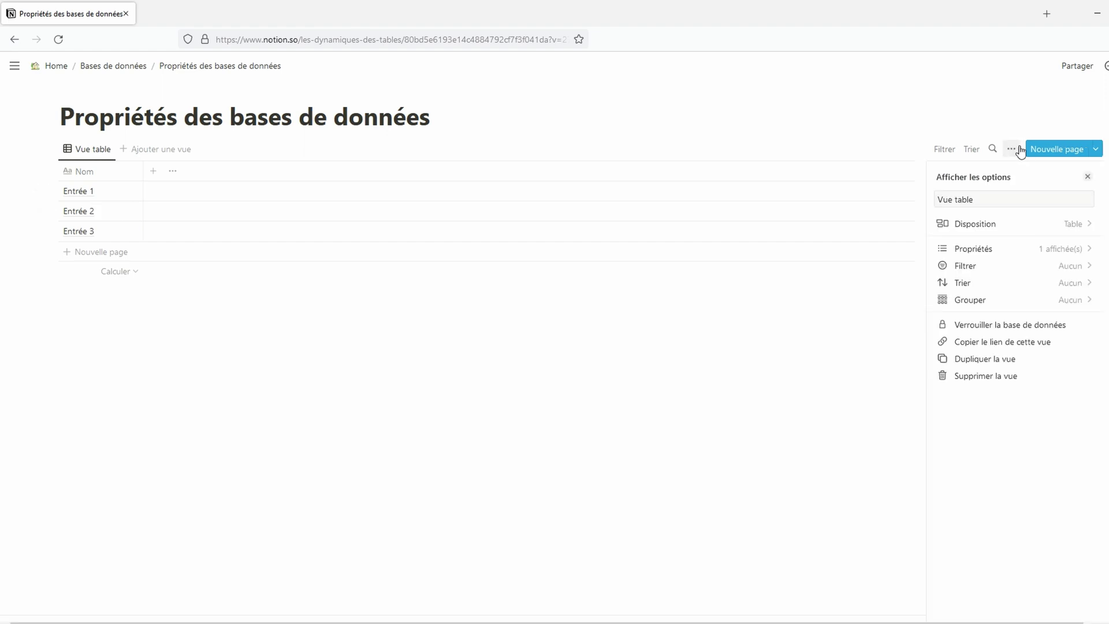
pyautogui.click(1045, 252)
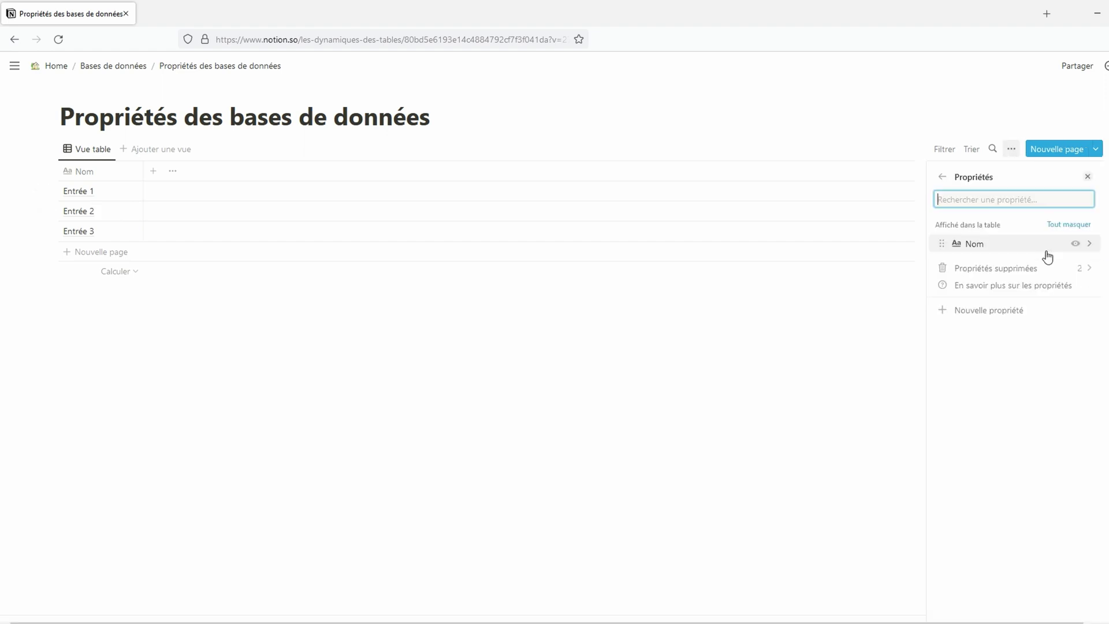
pyautogui.click(1036, 310)
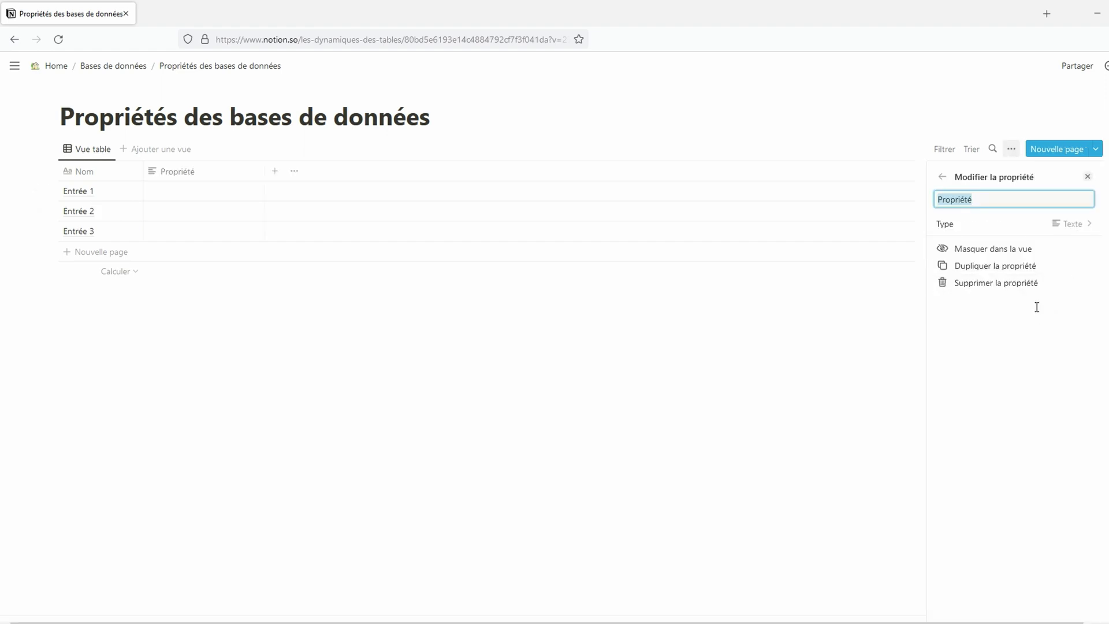
pyautogui.write('Texte')
pyautogui.press('Return')
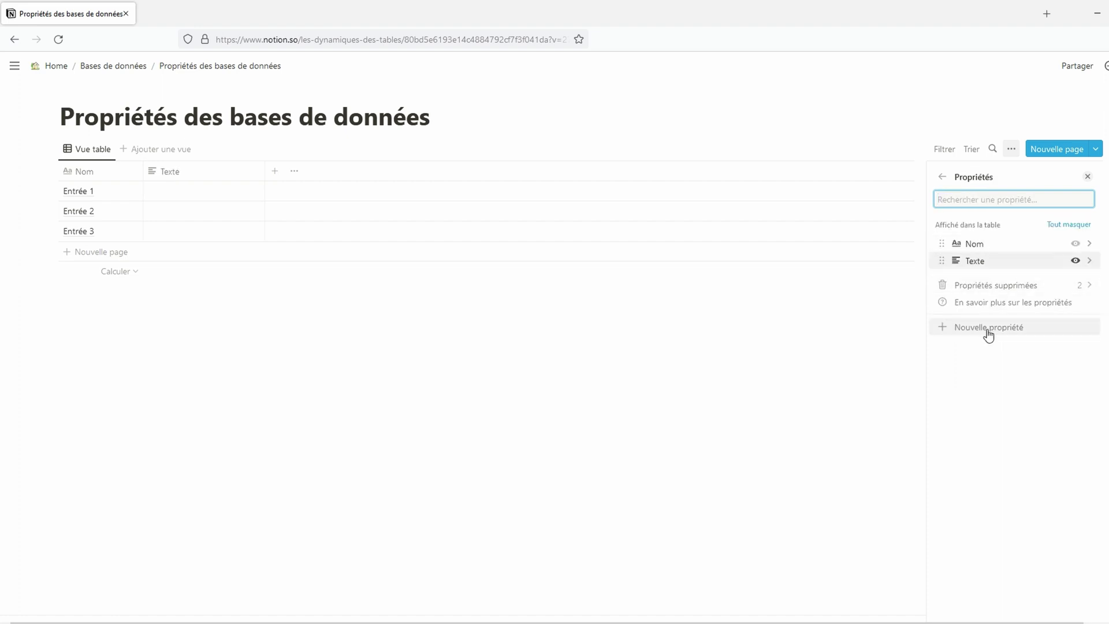
# Step: Add a Nombres property of number type
pyautogui.click(988, 328)
pyautogui.write('Nombres')
pyautogui.click(1071, 224)
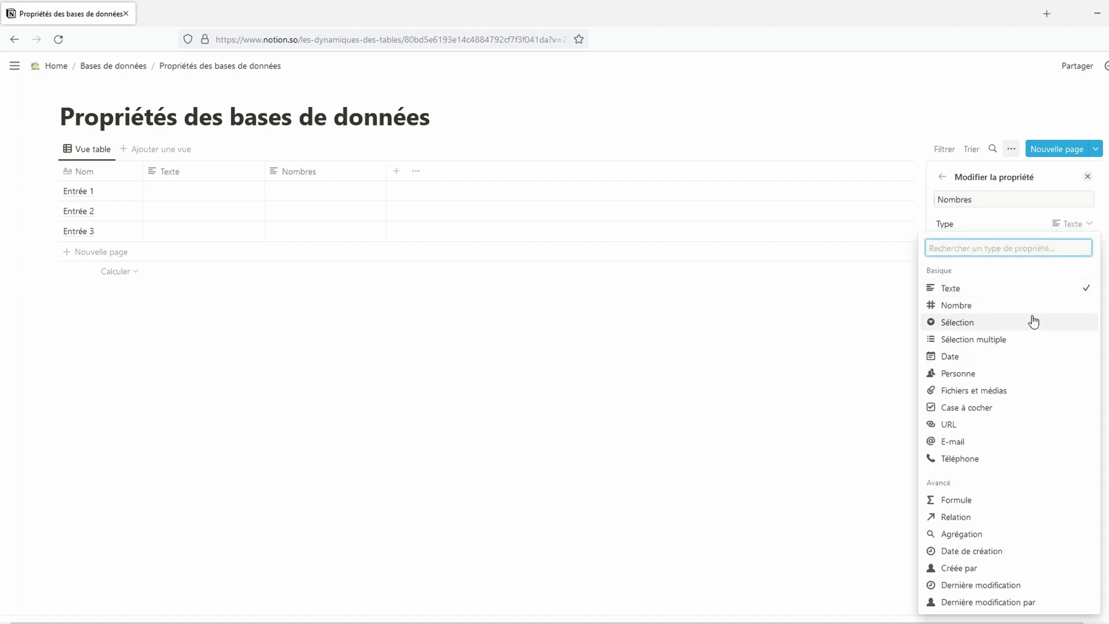
pyautogui.click(1034, 305)
pyautogui.click(942, 177)
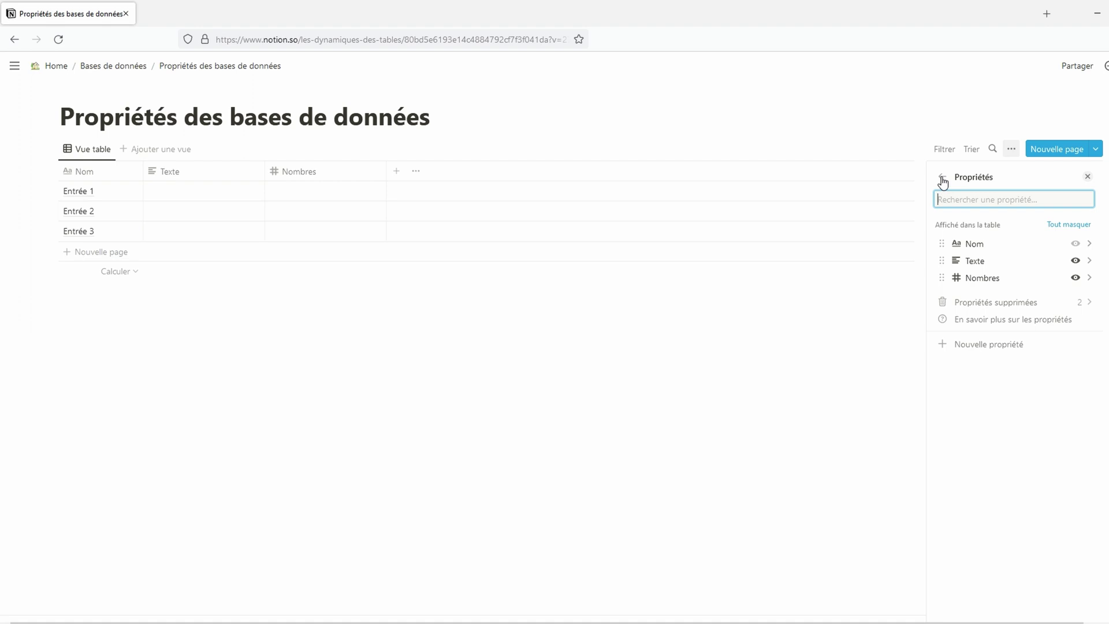
# Step: Add a Dates property of date type
pyautogui.click(996, 343)
pyautogui.write('Dates')
pyautogui.click(1015, 224)
pyautogui.click(1003, 356)
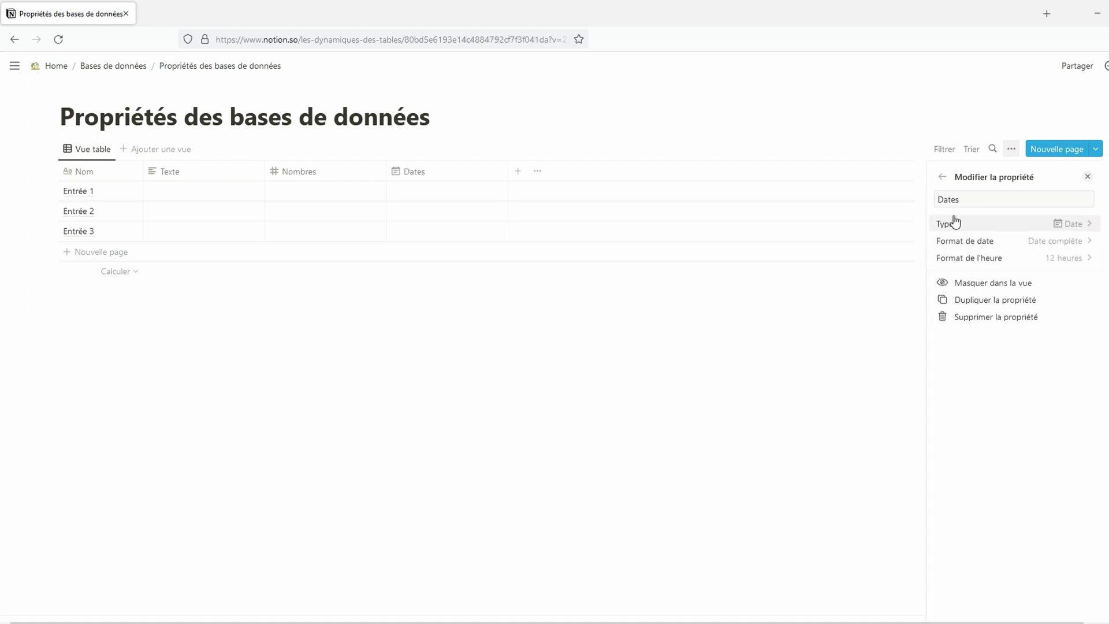
pyautogui.click(942, 177)
# Step: Add a Cases à cocher property of checkbox type
pyautogui.click(984, 369)
pyautogui.write('Cases à cocher')
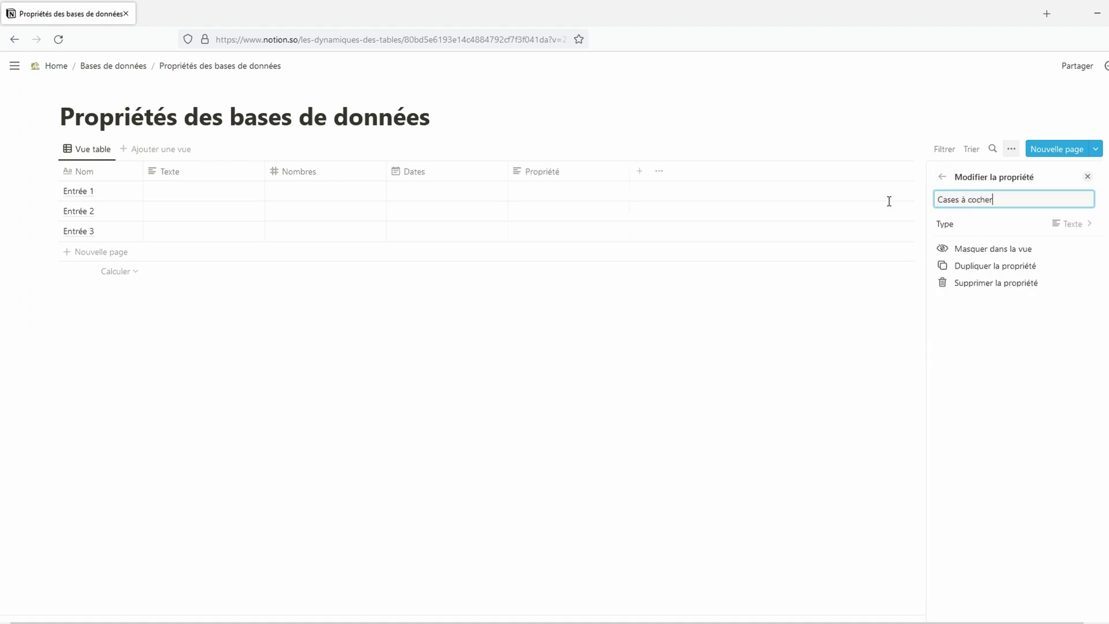
pyautogui.click(1059, 227)
pyautogui.click(1022, 400)
pyautogui.click(943, 177)
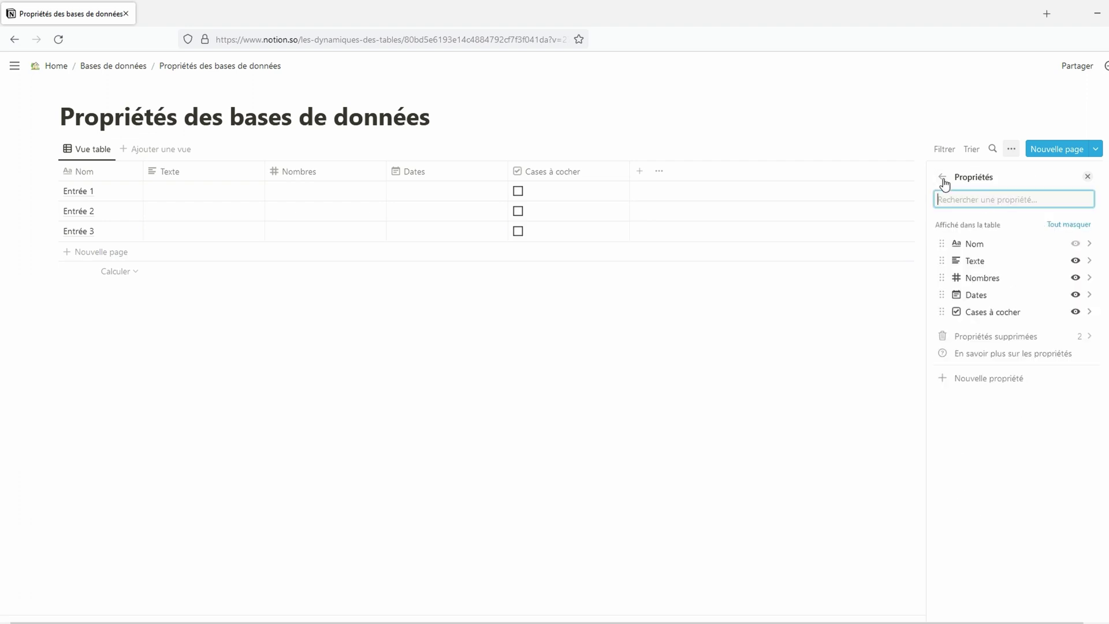
pyautogui.click(1020, 278)
# Step: Browse the Nombres number formats and the Dates picker's Rappel options without changing anything
pyautogui.click(1063, 248)
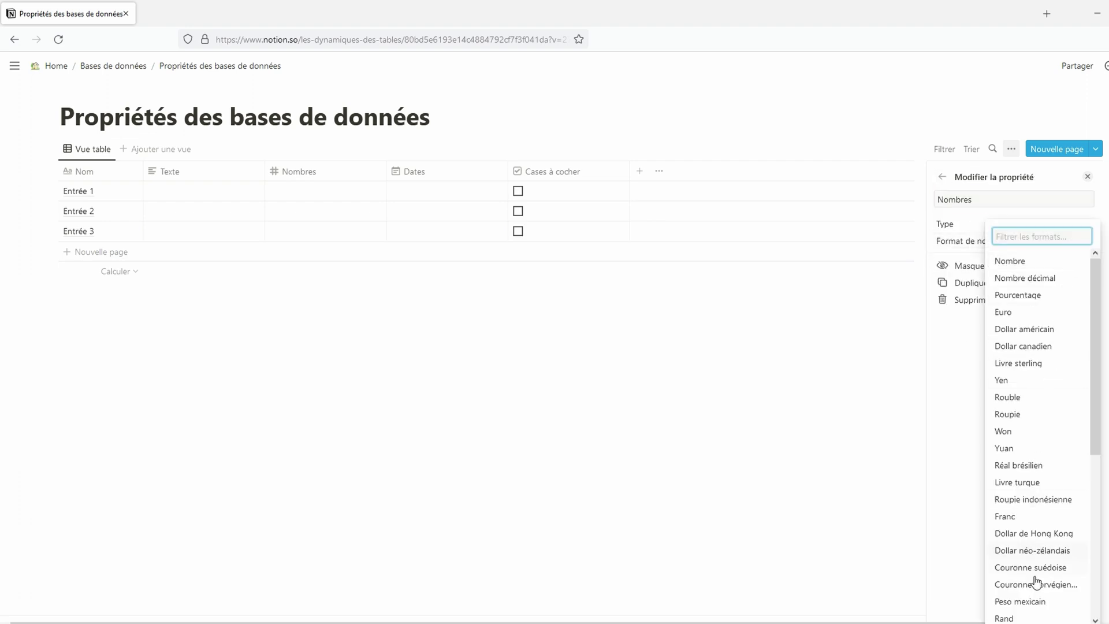
pyautogui.click(283, 195)
pyautogui.click(275, 191)
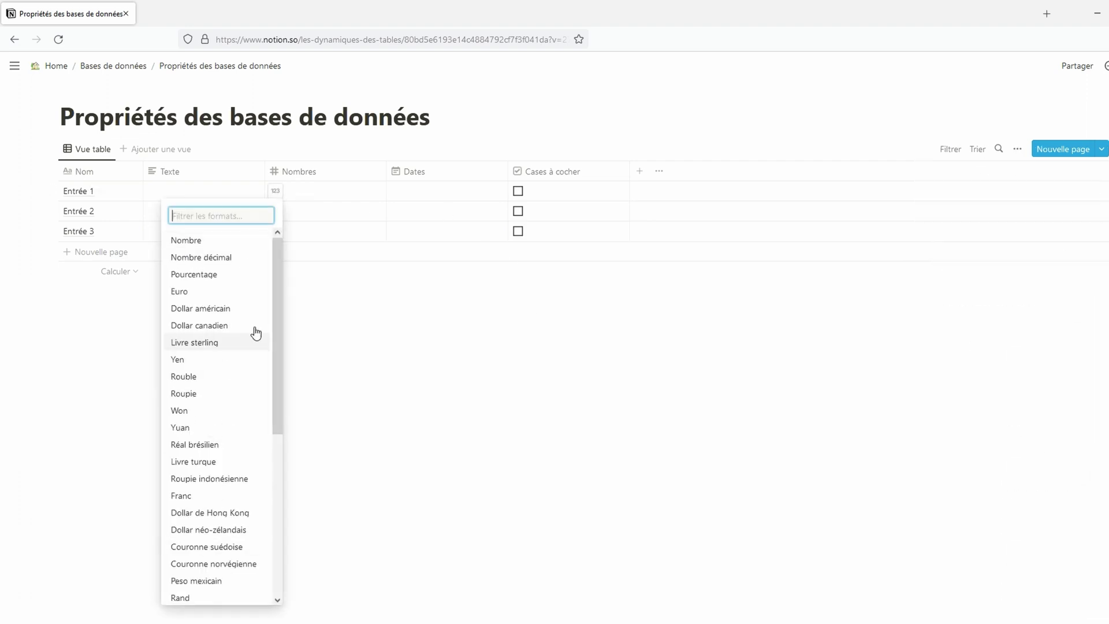
pyautogui.click(443, 210)
pyautogui.click(465, 195)
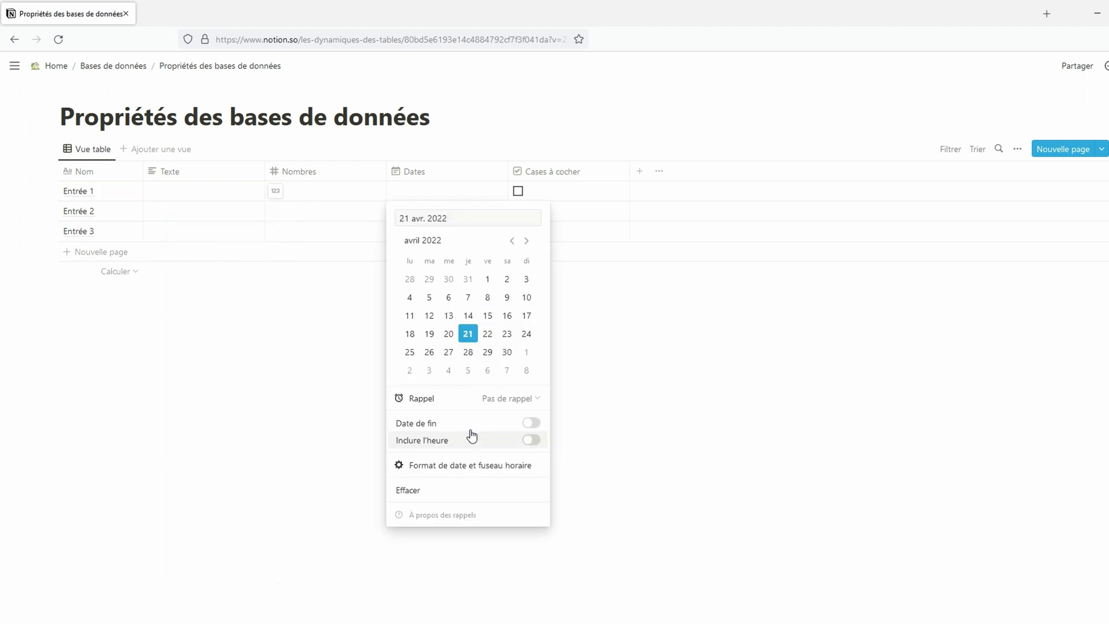
pyautogui.moveTo(475, 467)
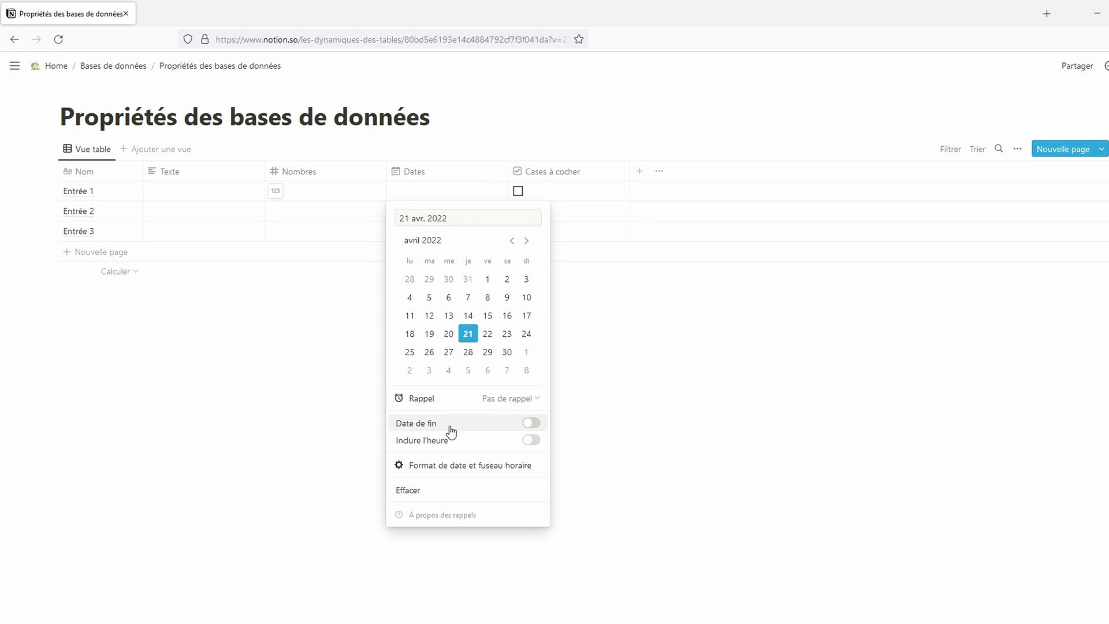
pyautogui.click(515, 402)
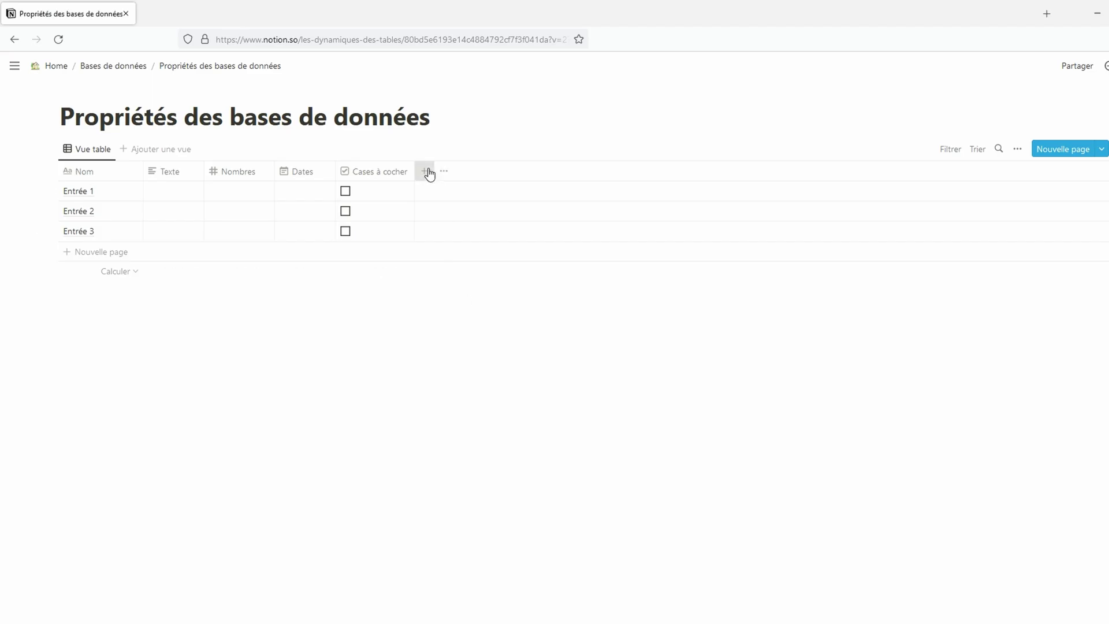
# Step: Add a Sélection column of single-select type
pyautogui.click(426, 171)
pyautogui.write('Sélection')
pyautogui.click(1068, 224)
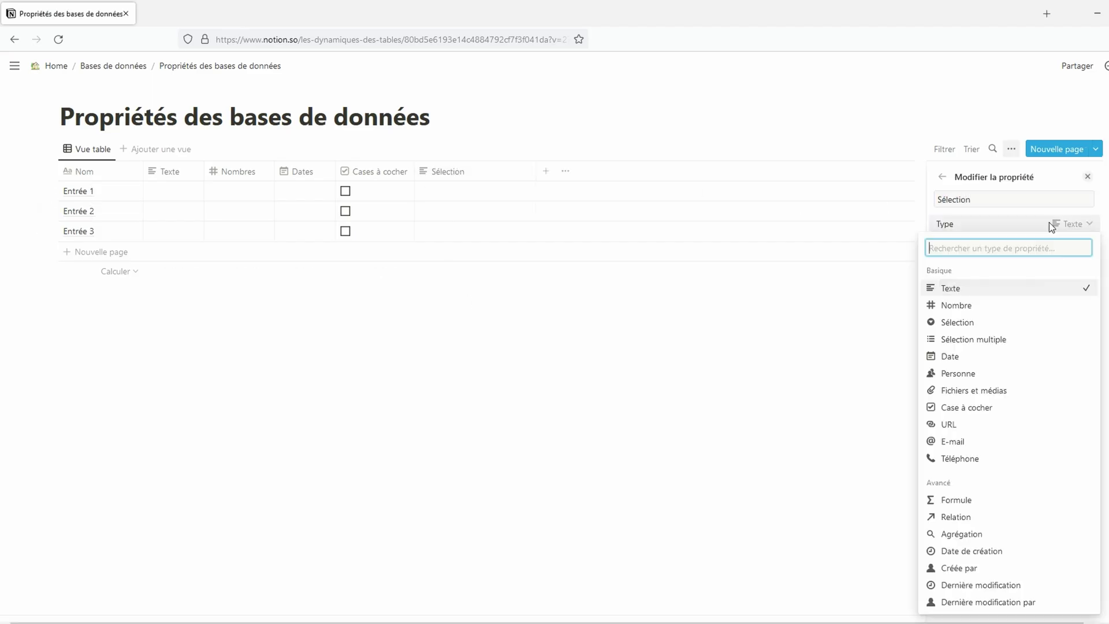
pyautogui.click(976, 321)
# Step: Add a Sélection multiple column of multi-select type
pyautogui.click(546, 171)
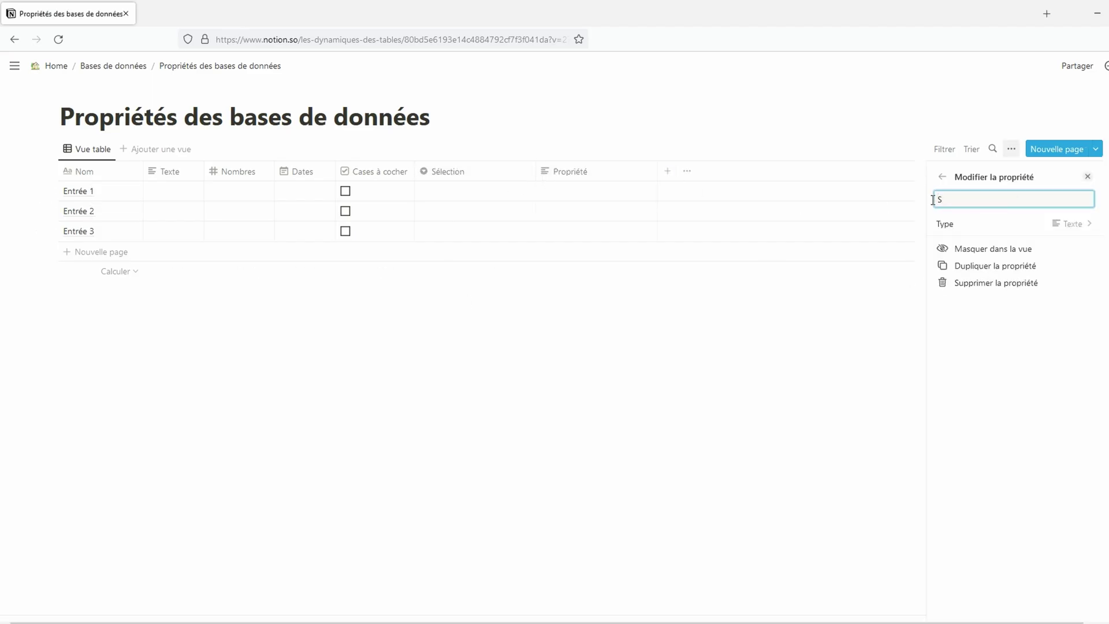
pyautogui.write('Sélection multiple')
pyautogui.click(1079, 225)
pyautogui.click(1058, 341)
pyautogui.click(848, 331)
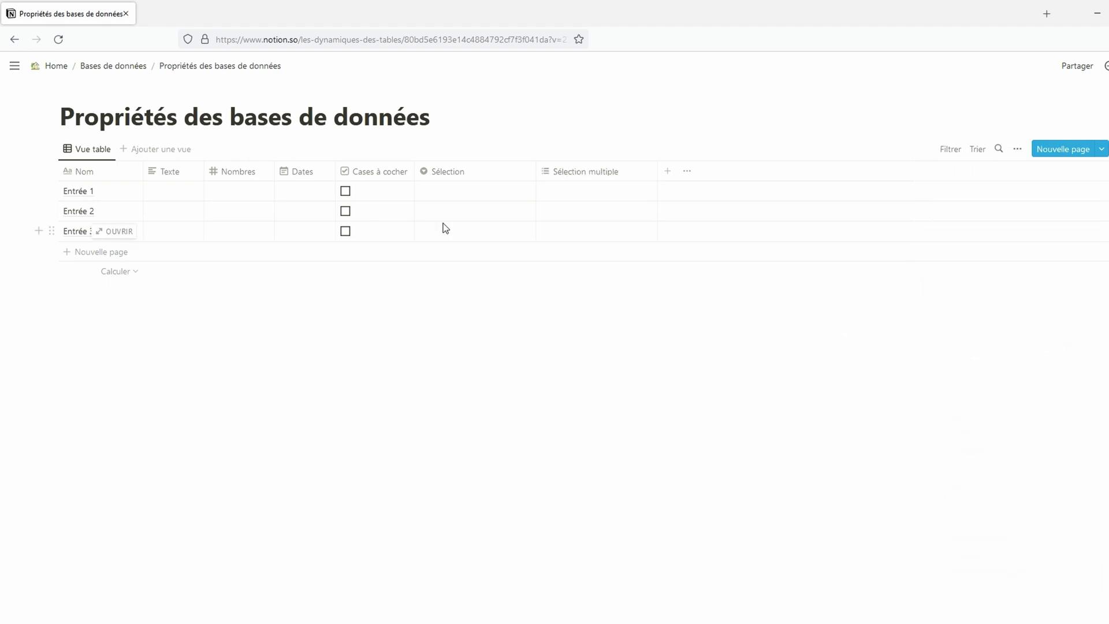
# Step: Set the Sélection values Lundi, Mardi and Mercredi for Entrée 1, 2 and 3
pyautogui.click(455, 191)
pyautogui.write('Lundi')
pyautogui.press('Return')
pyautogui.write('Mardi')
pyautogui.press('Return')
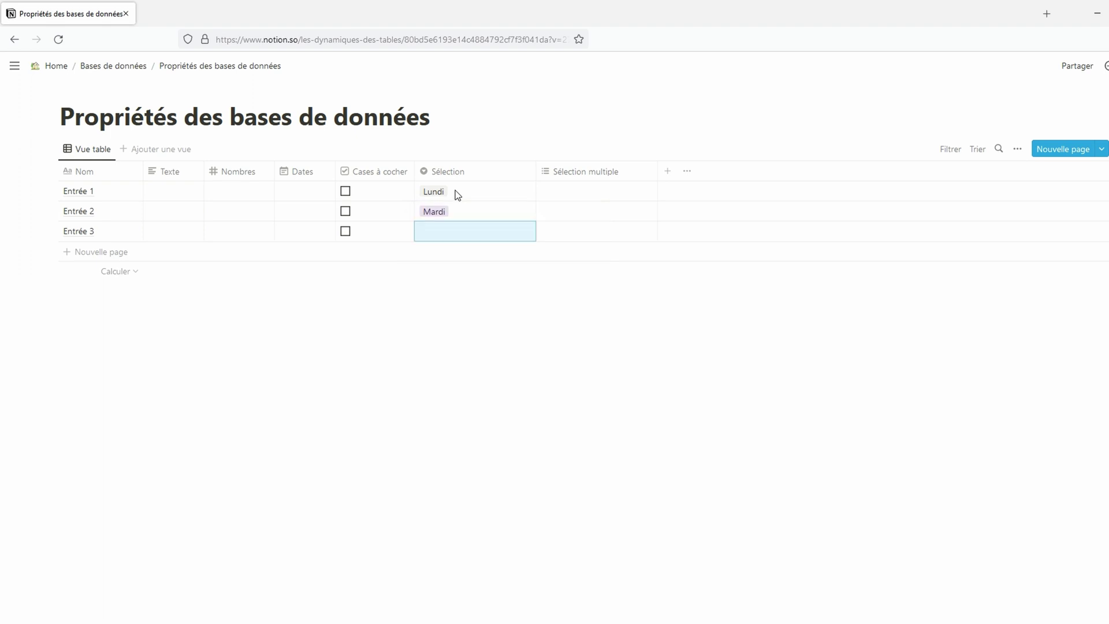
pyautogui.write('Mercredi')
pyautogui.press('Return')
# Step: Tag Entrée 1's Sélection multiple with new options 8:00, 9:00 and 10:00
pyautogui.click(608, 191)
pyautogui.write('8:00')
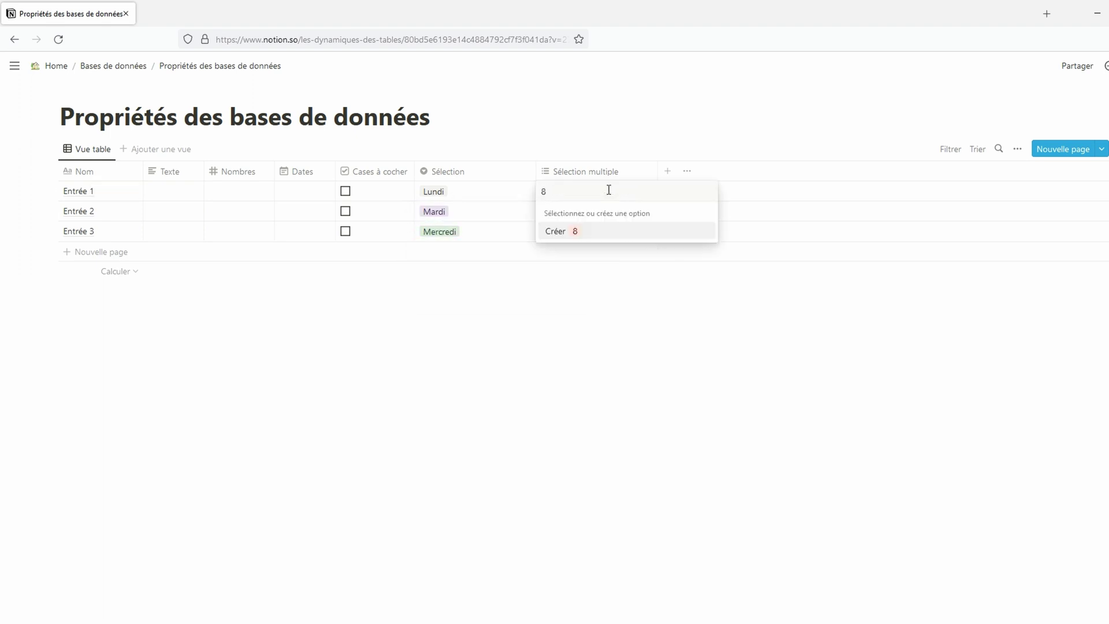
pyautogui.press('Return')
pyautogui.write('9:00')
pyautogui.press('Return')
pyautogui.write('10:00')
pyautogui.press('Return')
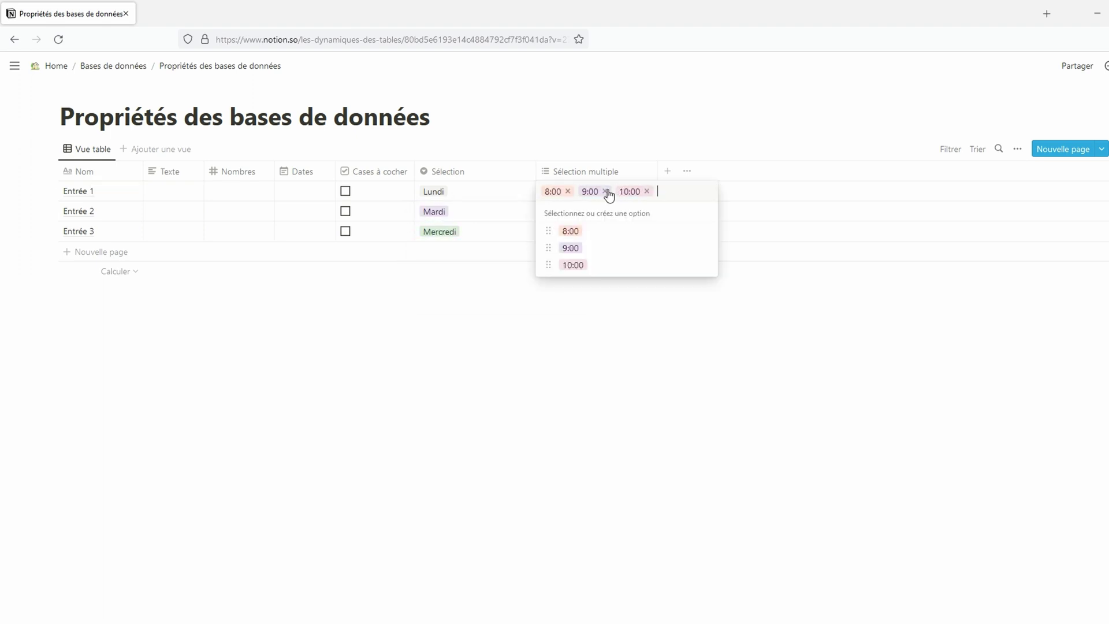
pyautogui.press('Escape')
# Step: Tag Entrée 2 with 9:00 and Entrée 3 with 10:00 in Sélection multiple
pyautogui.press('Down')
pyautogui.press('Return')
pyautogui.click(571, 267)
pyautogui.press('Escape')
pyautogui.press('Down')
pyautogui.press('Return')
pyautogui.click(571, 304)
pyautogui.press('Escape')
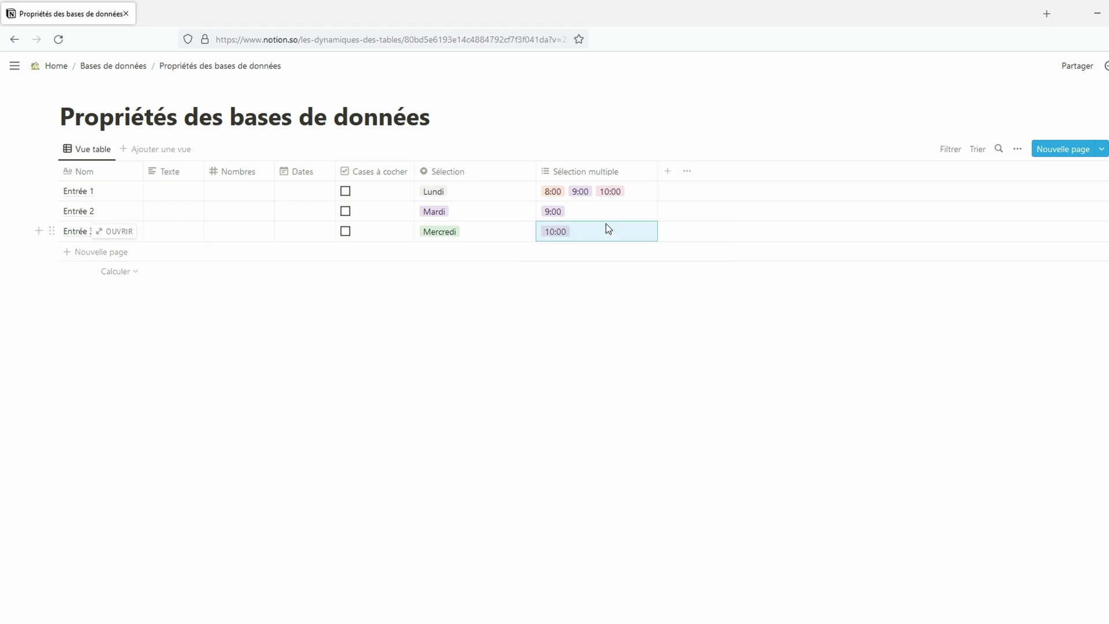
# Step: Add a 7:00 tag to Entrée 3 and drag 7:00 to the top of the options
pyautogui.click(605, 227)
pyautogui.write('7:00')
pyautogui.press('Return')
pyautogui.press('Escape')
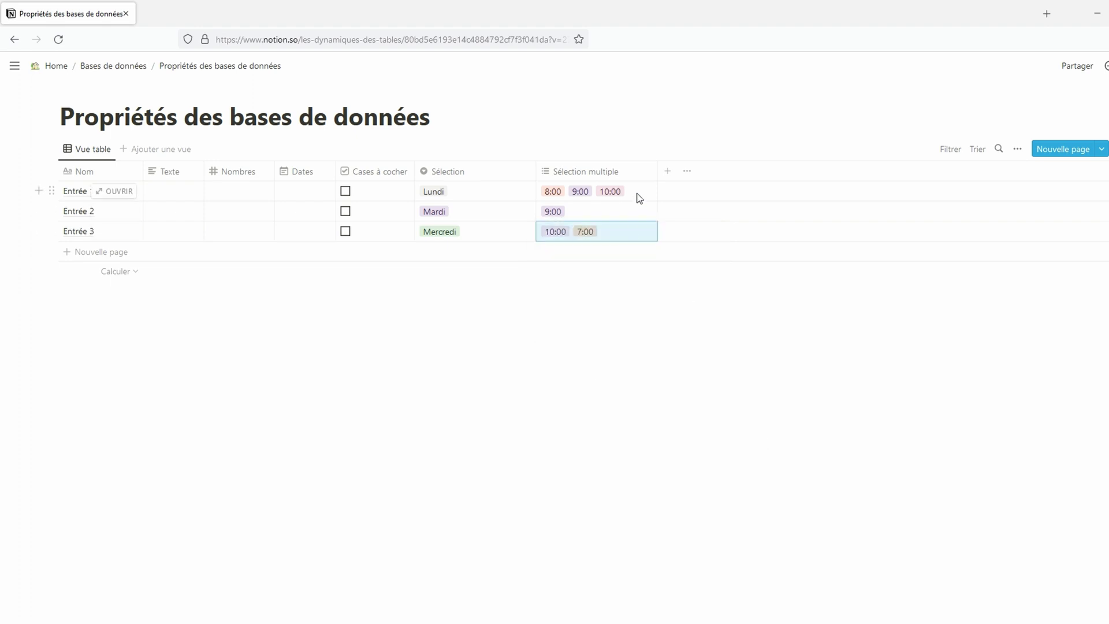
pyautogui.click(639, 197)
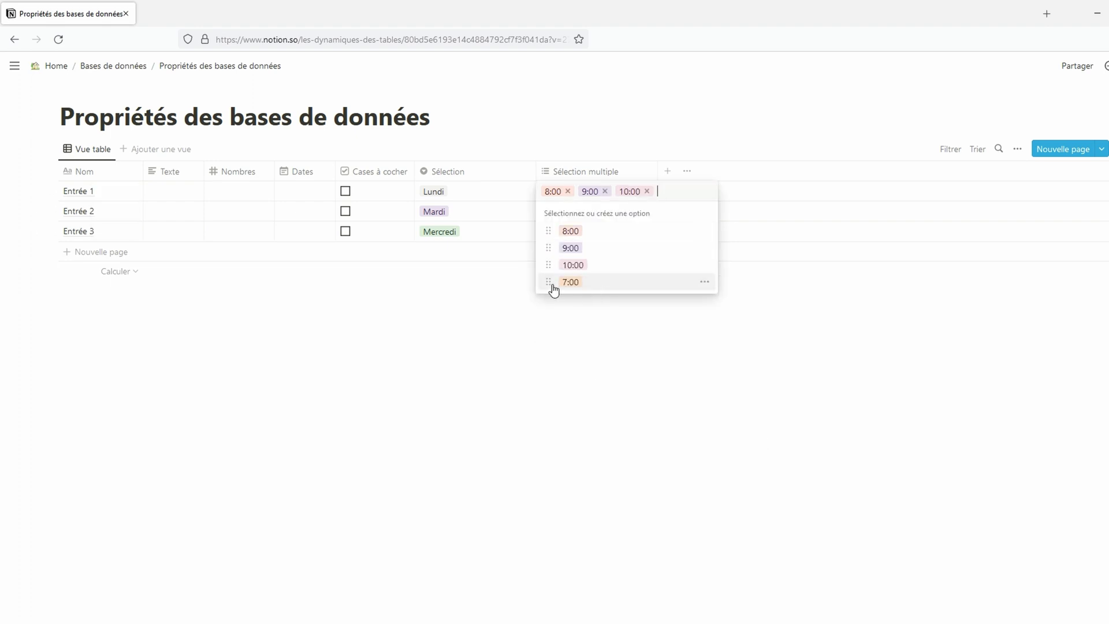
pyautogui.moveTo(552, 285); pyautogui.dragTo(557, 230)
pyautogui.click(704, 230)
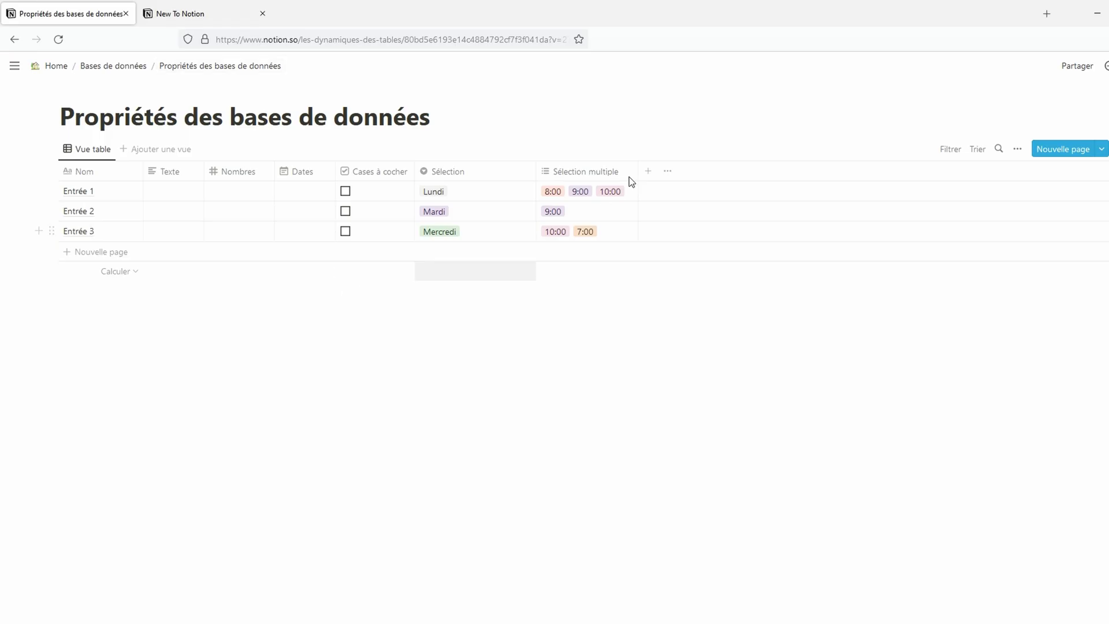
# Step: Add a files-and-media property named Fichier
pyautogui.click(647, 171)
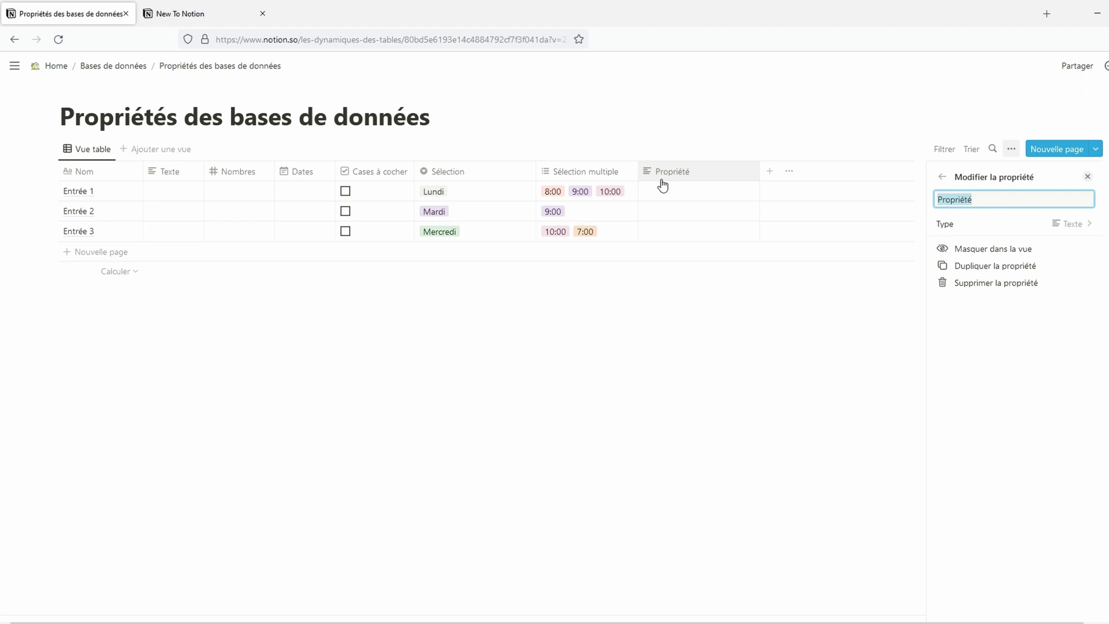
pyautogui.click(1069, 230)
pyautogui.click(1023, 390)
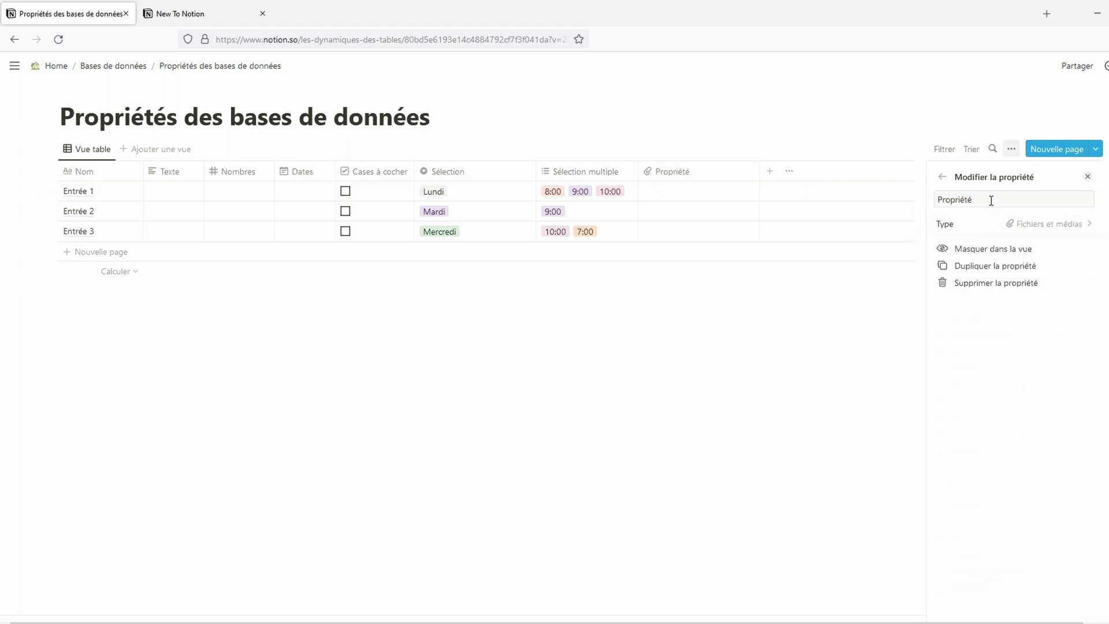
pyautogui.doubleClick(991, 201)
pyautogui.write('Fichier')
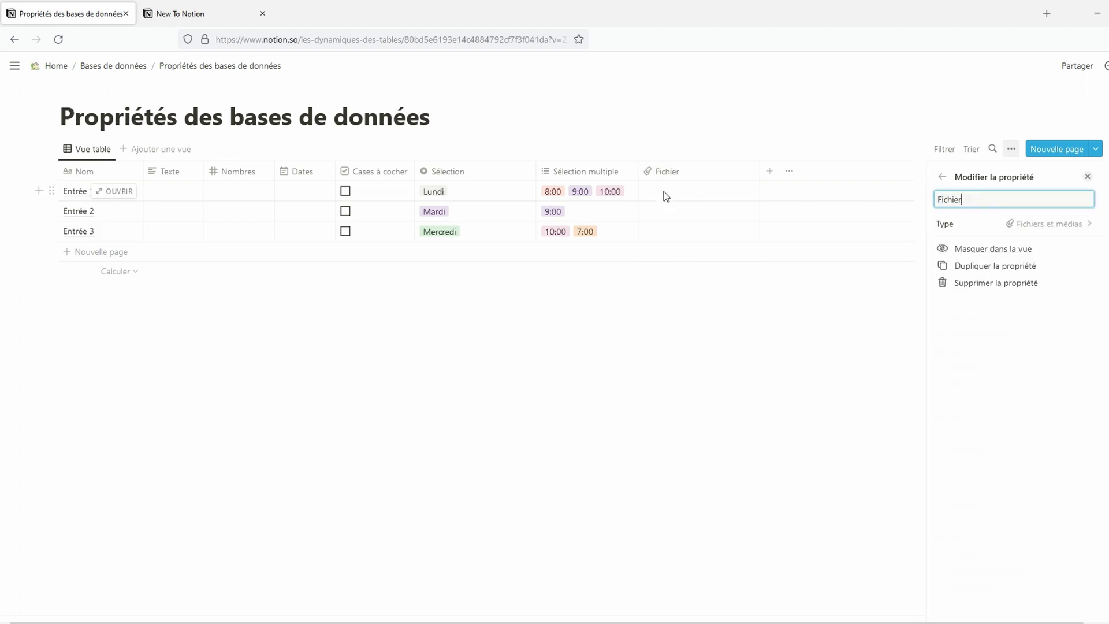
# Step: Upload the image file 11 to Entrée 1's Fichier cell
pyautogui.click(663, 197)
pyautogui.click(698, 242)
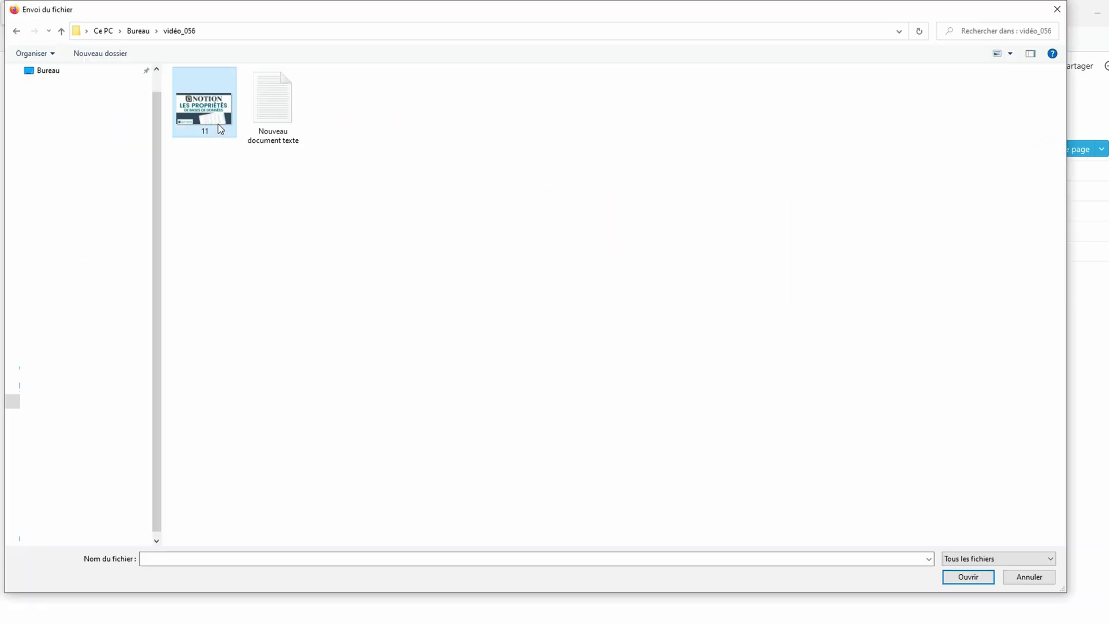
pyautogui.doubleClick(218, 128)
pyautogui.click(678, 305)
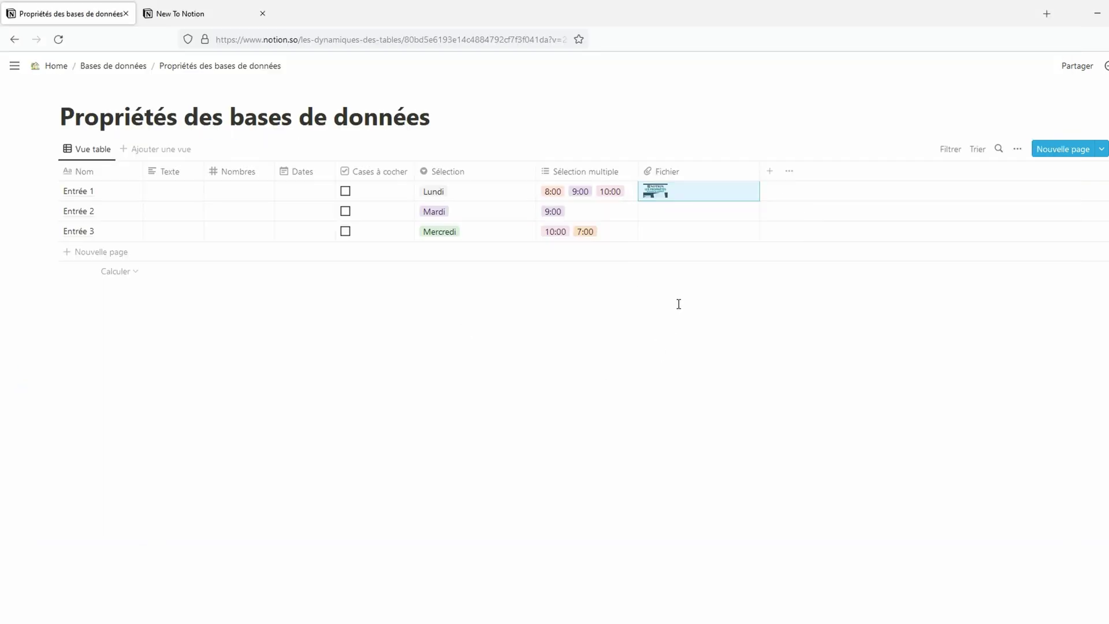
# Step: Upload the Nouveau document texte file to Entrée 2's Fichier cell
pyautogui.click(658, 191)
pyautogui.click(668, 213)
pyautogui.click(694, 256)
pyautogui.click(286, 112)
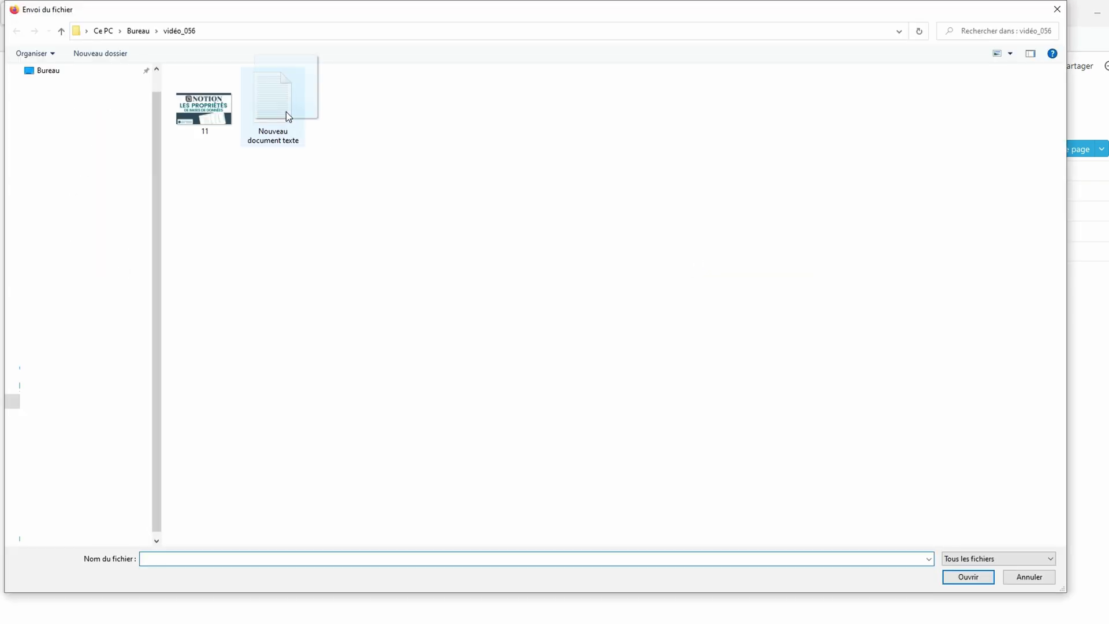
pyautogui.click(958, 576)
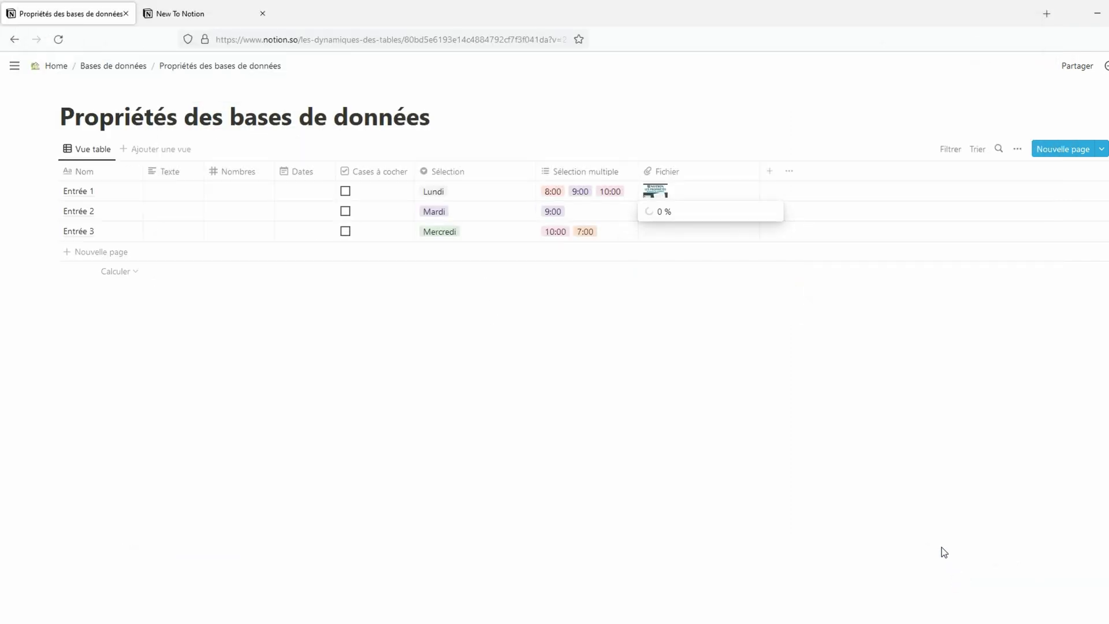
pyautogui.click(880, 460)
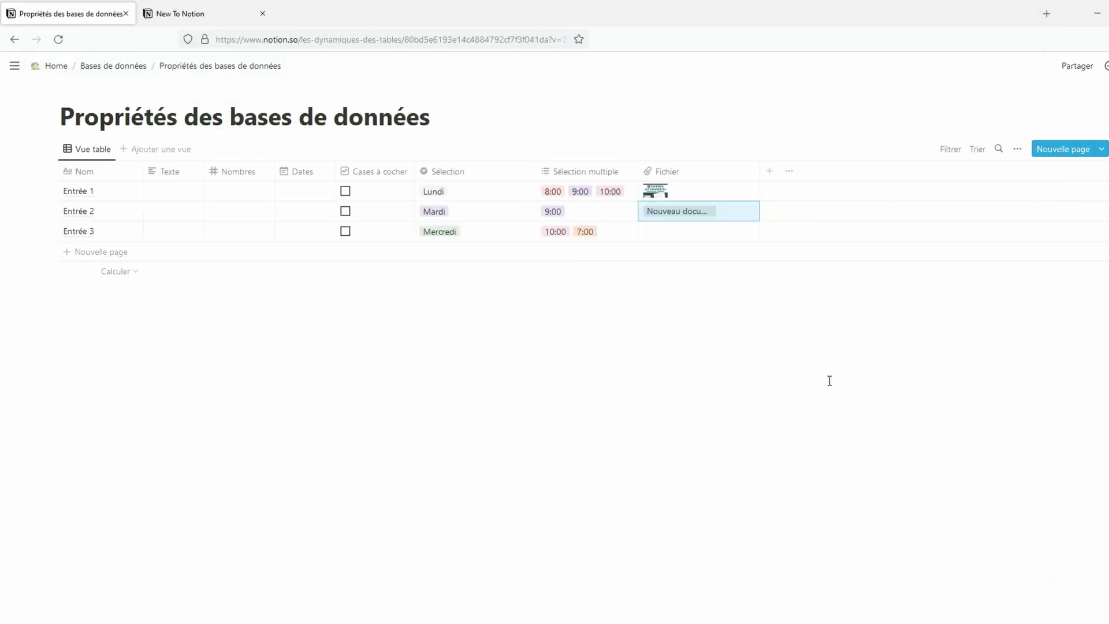
# Step: Embed the notion.so help link in Entrée 3's Fichier cell
pyautogui.click(688, 231)
pyautogui.click(693, 257)
pyautogui.write('https://www.notion.so/fr-fr/help/category/new-to-notion')
pyautogui.press('Return')
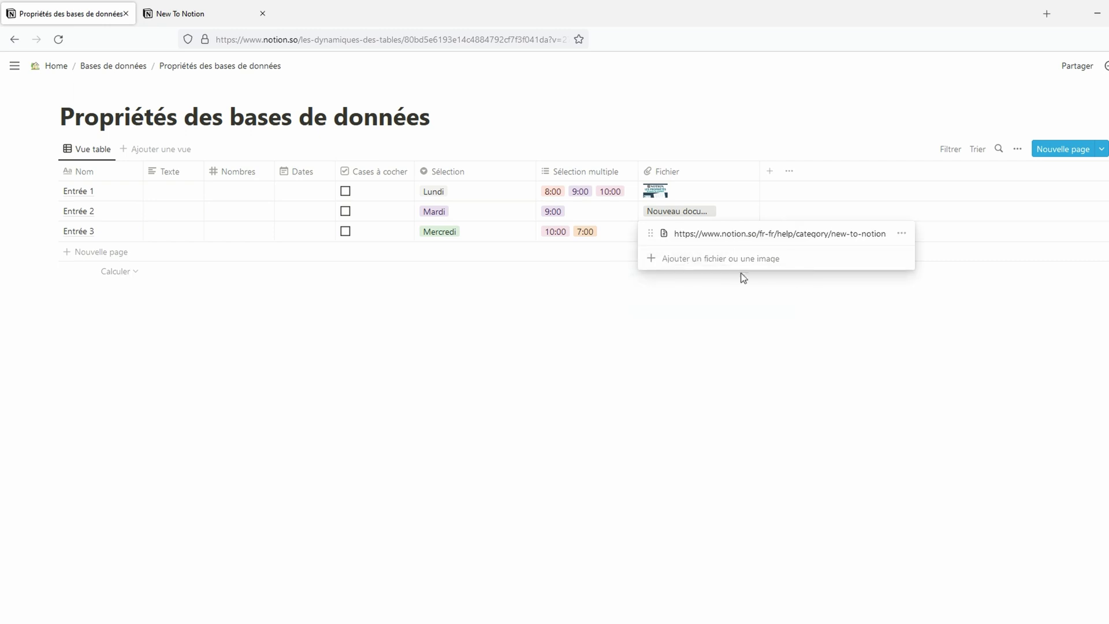
pyautogui.click(779, 348)
# Step: Start embedding another link in Entrée 2's Fichier cell, then abandon it
pyautogui.click(738, 214)
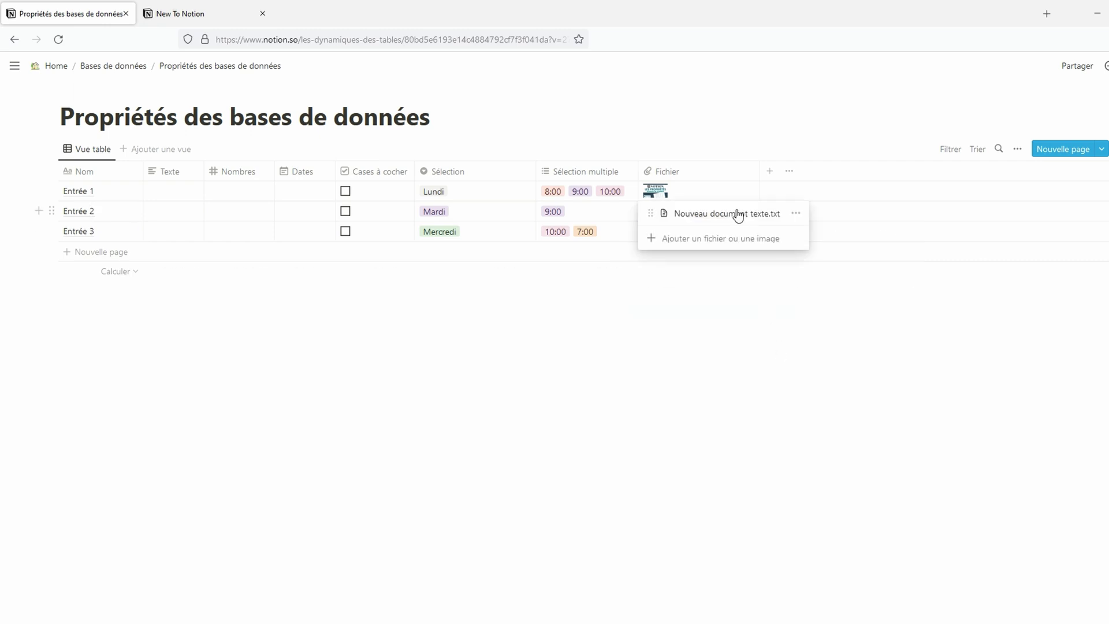
pyautogui.click(738, 237)
pyautogui.click(712, 259)
pyautogui.hotkey('ctrl', 'v')
pyautogui.click(803, 452)
pyautogui.click(776, 335)
# Step: Attach the text document to Entrée 1 alongside its image
pyautogui.click(699, 194)
pyautogui.click(689, 269)
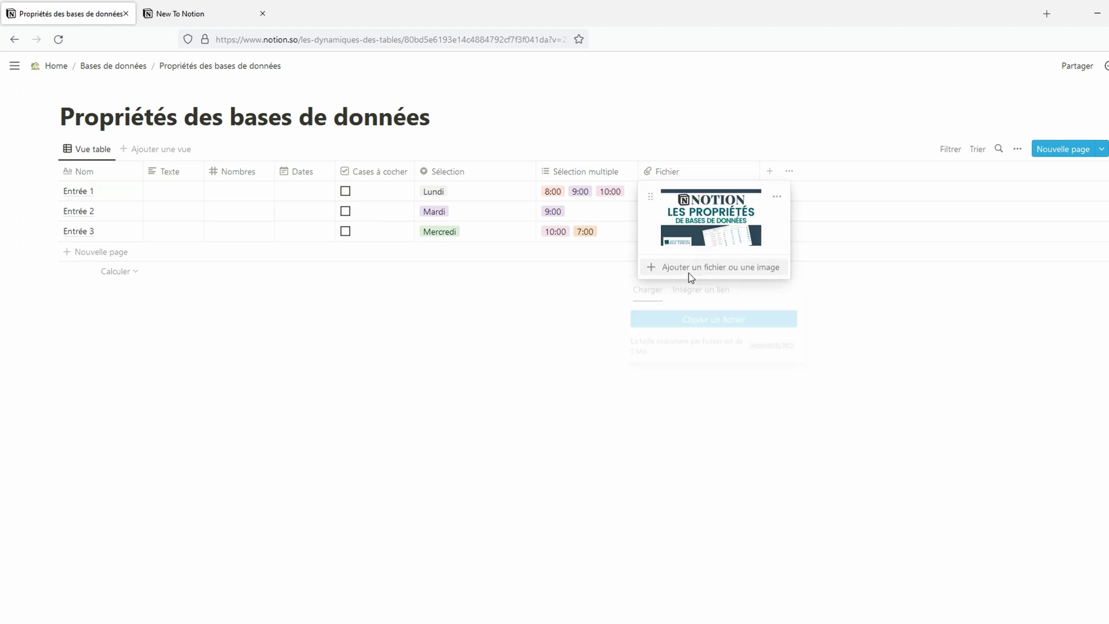
pyautogui.click(679, 319)
pyautogui.doubleClick(300, 115)
pyautogui.click(714, 405)
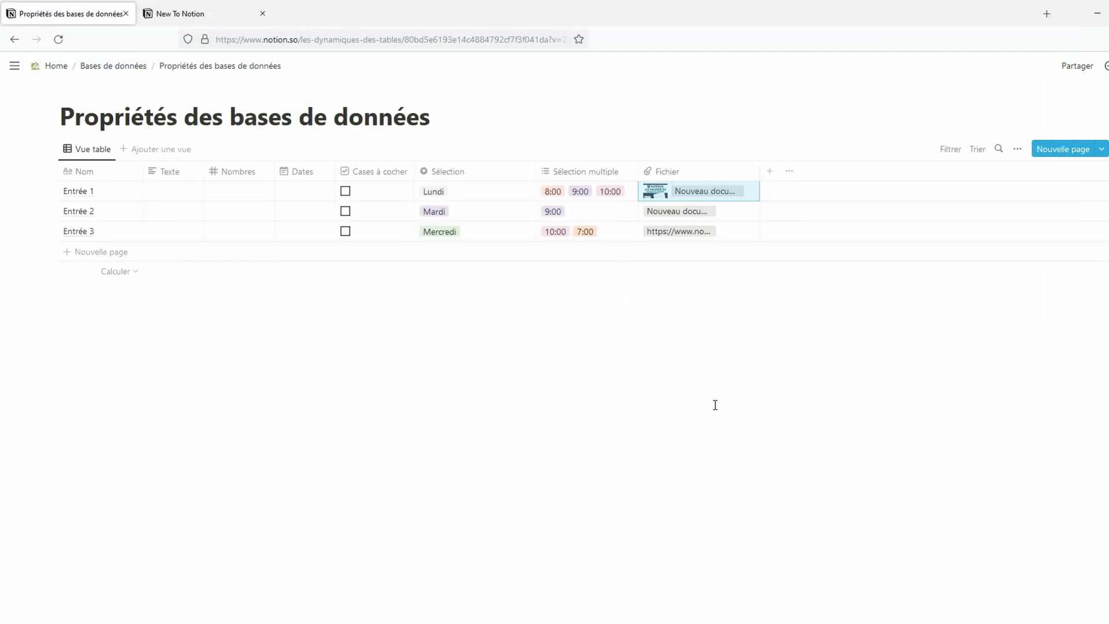
# Step: Upload the Nouveau document texte file to Entrée 3 beside its link
pyautogui.click(753, 235)
pyautogui.click(769, 258)
pyautogui.click(769, 305)
pyautogui.click(273, 107)
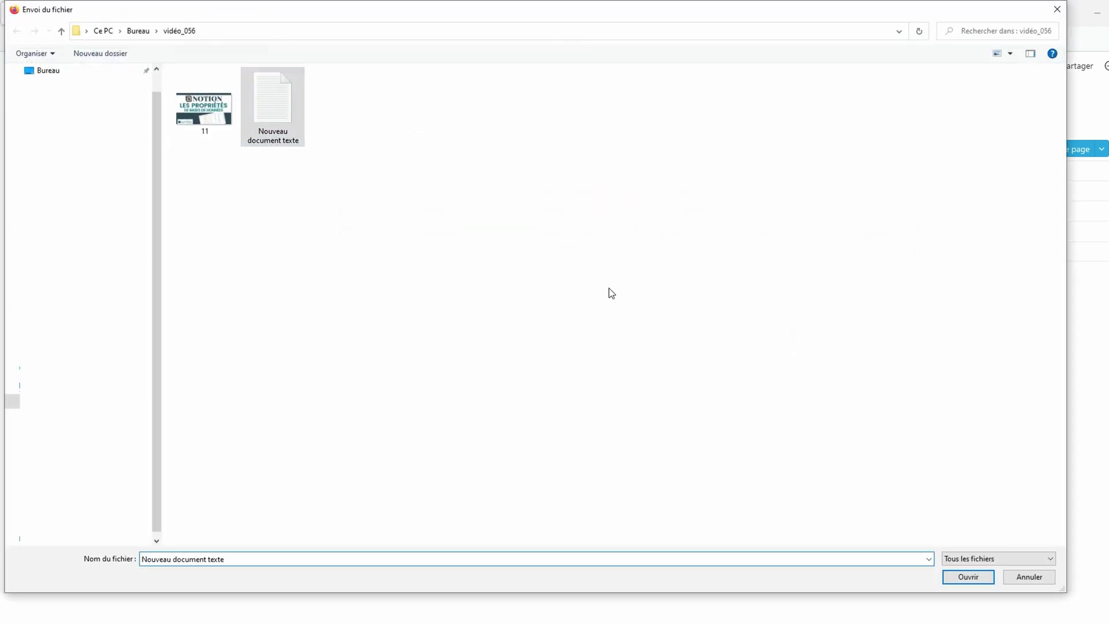
pyautogui.click(957, 573)
pyautogui.press('Escape')
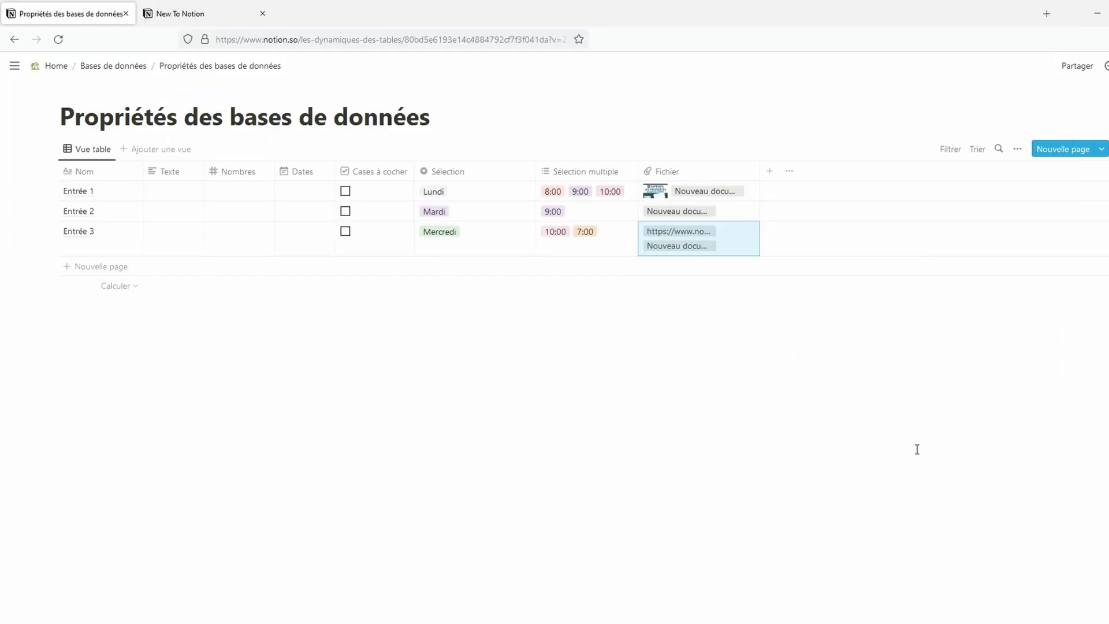
# Step: Add a URL property and paste the notion.so help link into Entrée 1's cell
pyautogui.click(770, 172)
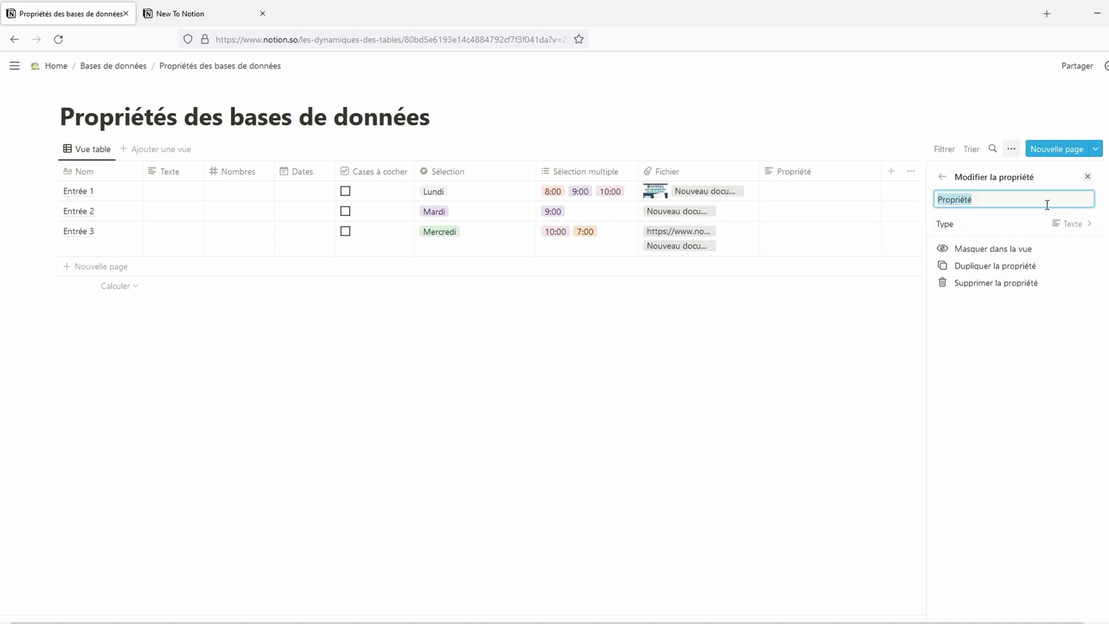
pyautogui.write('URL')
pyautogui.click(1043, 223)
pyautogui.click(1005, 424)
pyautogui.click(781, 198)
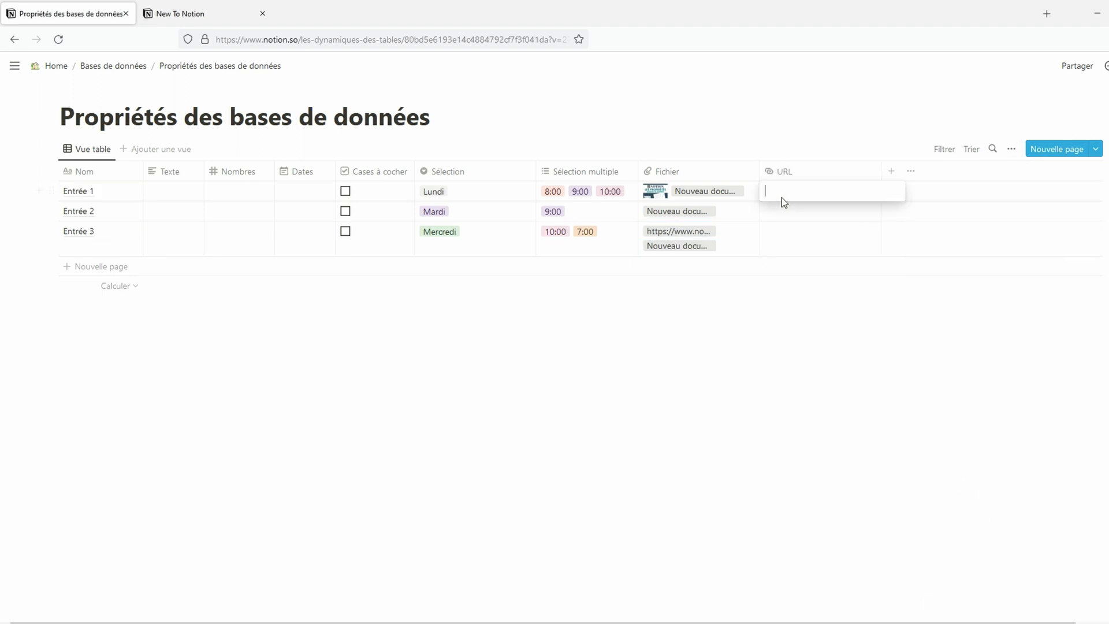
pyautogui.write('https://www.notion.so/fr-fr/help/category/new-to-notion')
pyautogui.press('Escape')
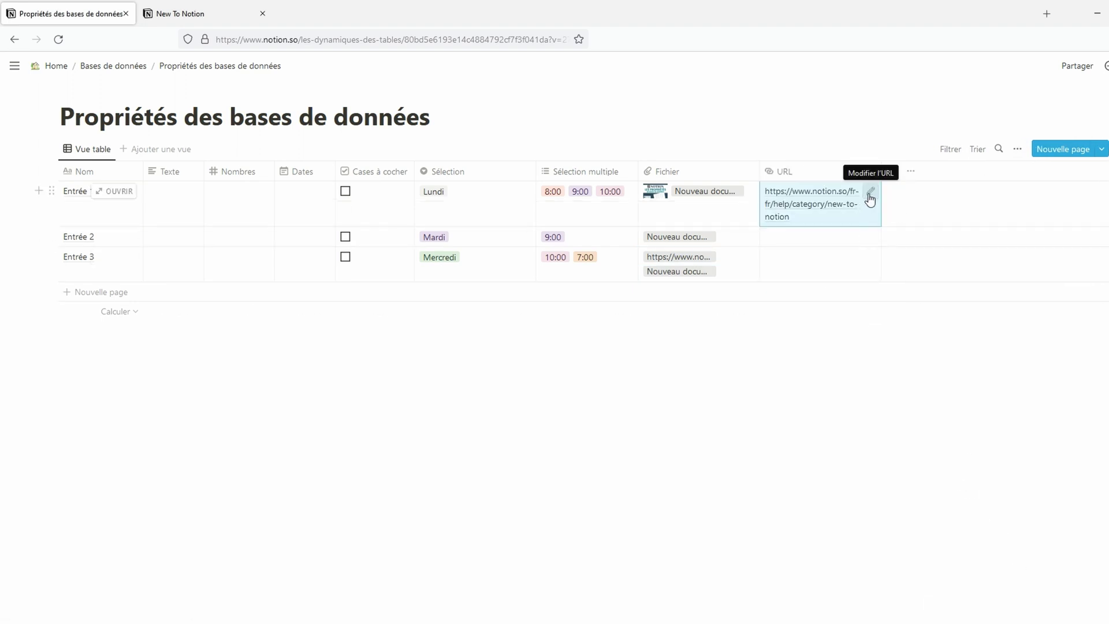
pyautogui.rightClick(830, 203)
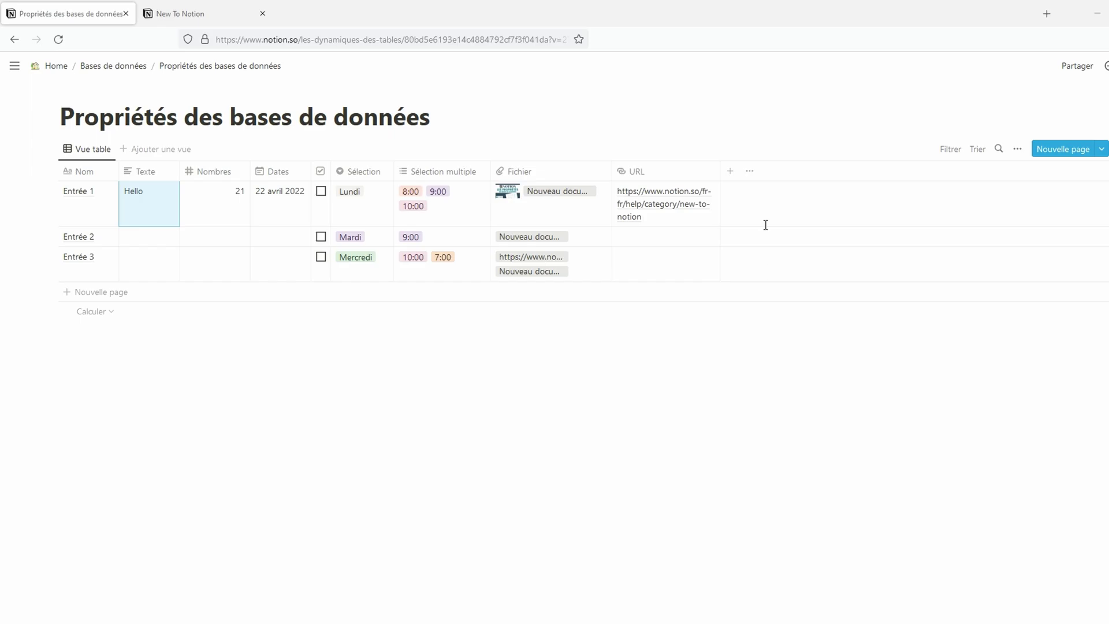
# Step: Add a Mail column of e-mail type and a Téléphone column of phone type
pyautogui.click(852, 171)
pyautogui.write('Mail')
pyautogui.click(1002, 221)
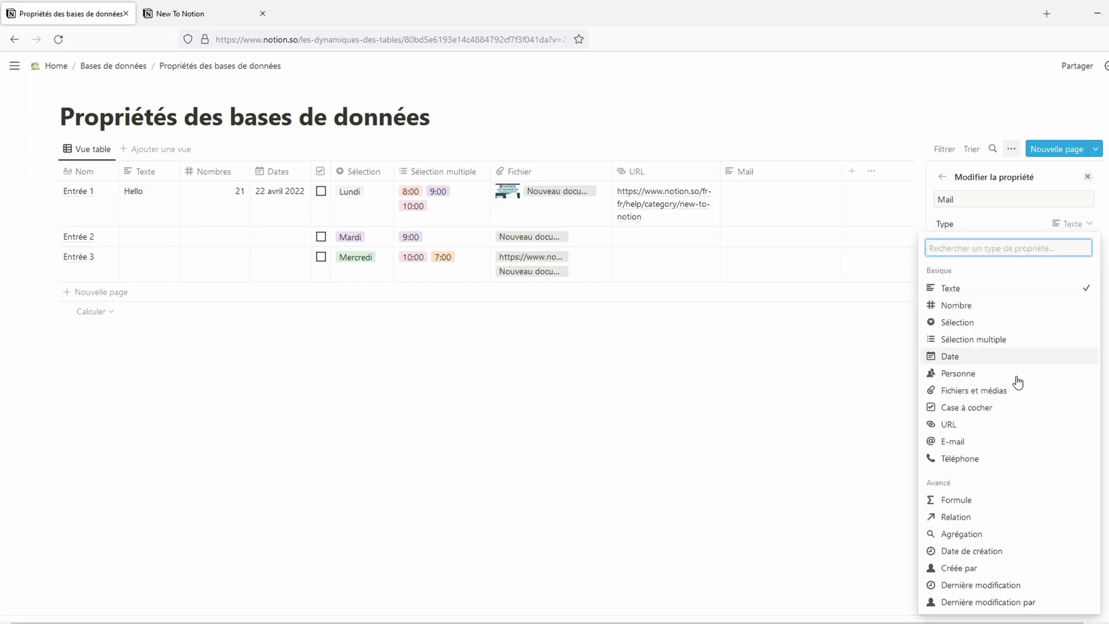
pyautogui.press('Escape')
pyautogui.click(851, 171)
pyautogui.write('Téléph')
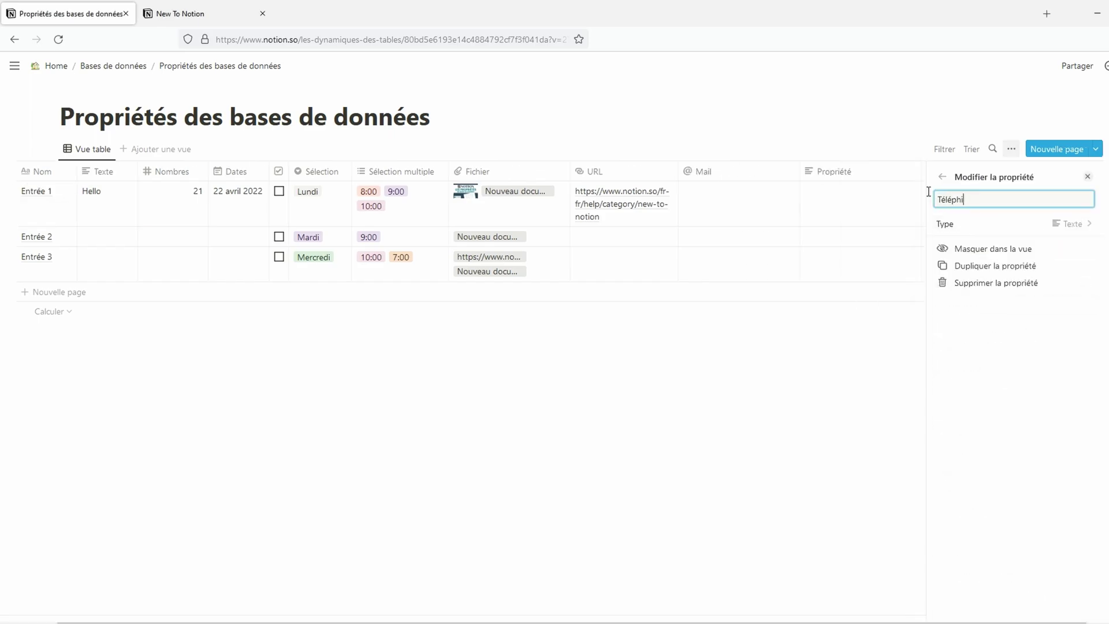
pyautogui.write('one')
pyautogui.click(1075, 223)
pyautogui.click(982, 456)
# Step: Enter a sample e-mail address and phone number in Entrée 1's Mail and Téléphone cells
pyautogui.click(743, 205)
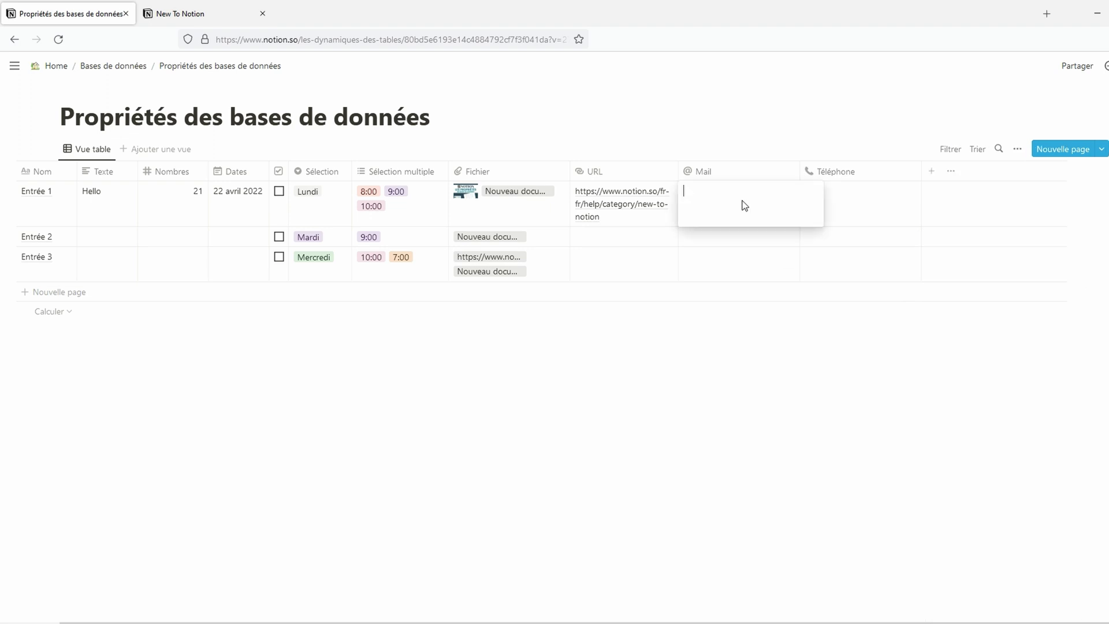
pyautogui.press('Tab')
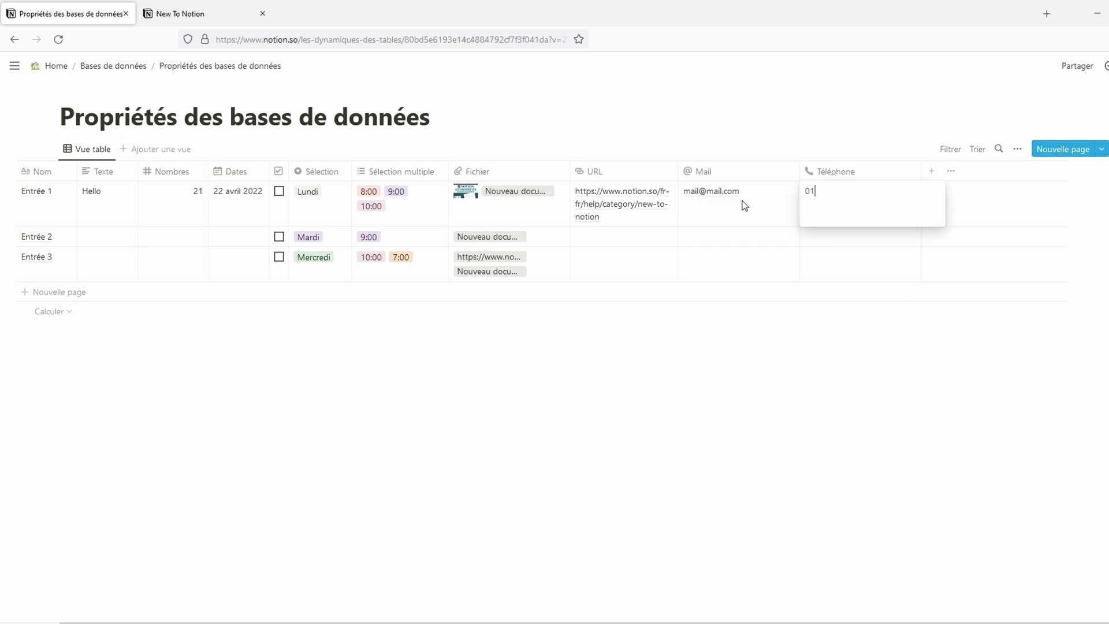
pyautogui.press('Return')
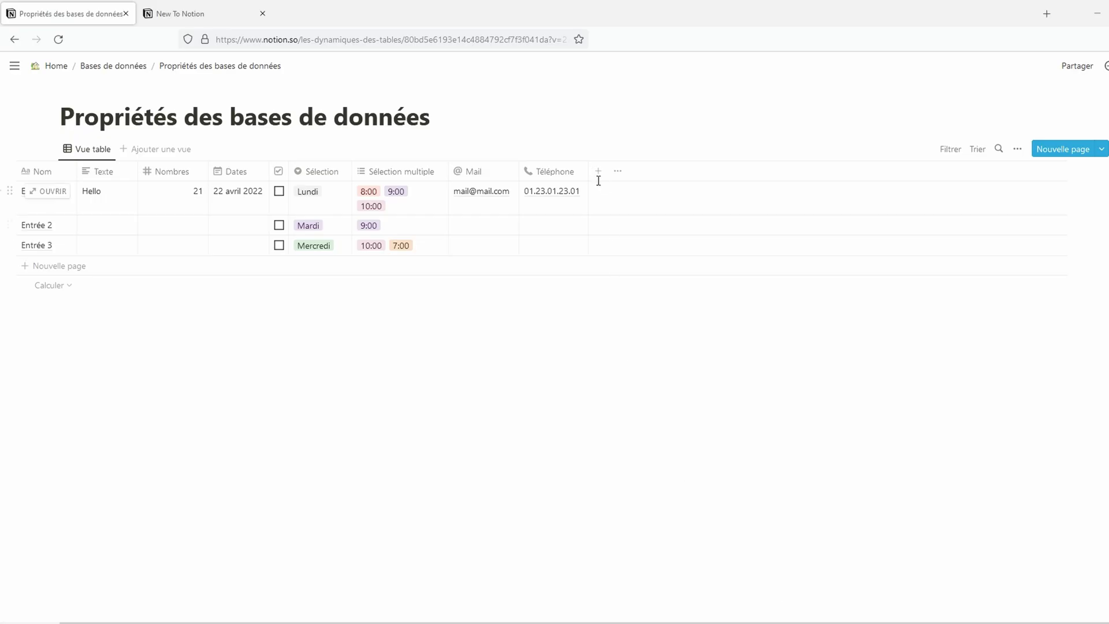
# Step: Add a Personne property of person type and pick a workspace member for Entrée 1
pyautogui.click(598, 172)
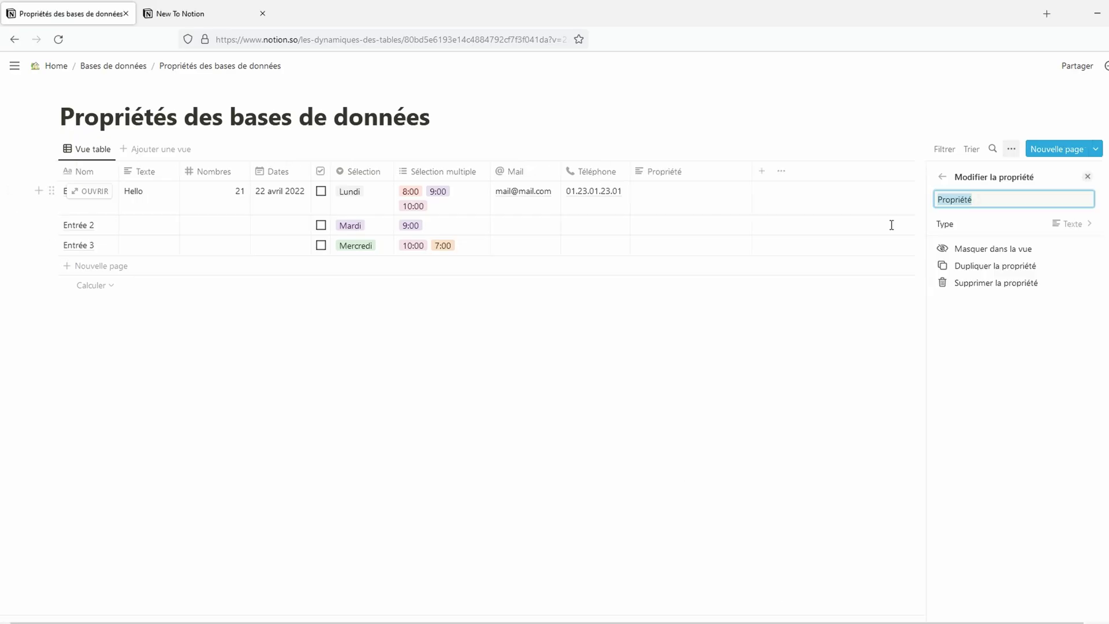
pyautogui.write('Personne')
pyautogui.click(976, 225)
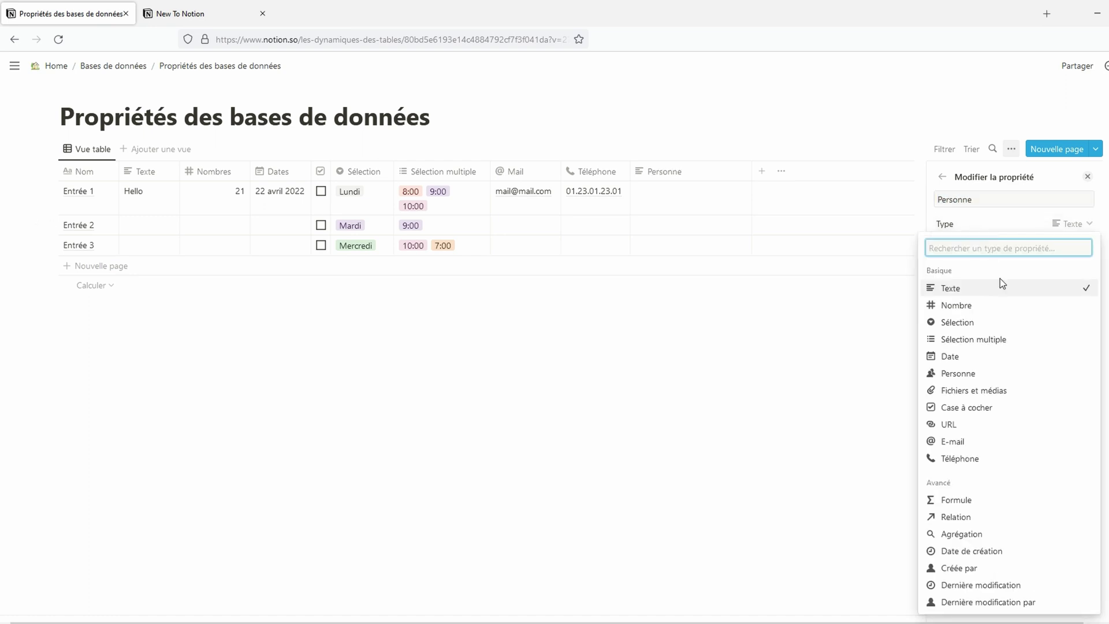
pyautogui.click(1005, 375)
pyautogui.click(662, 206)
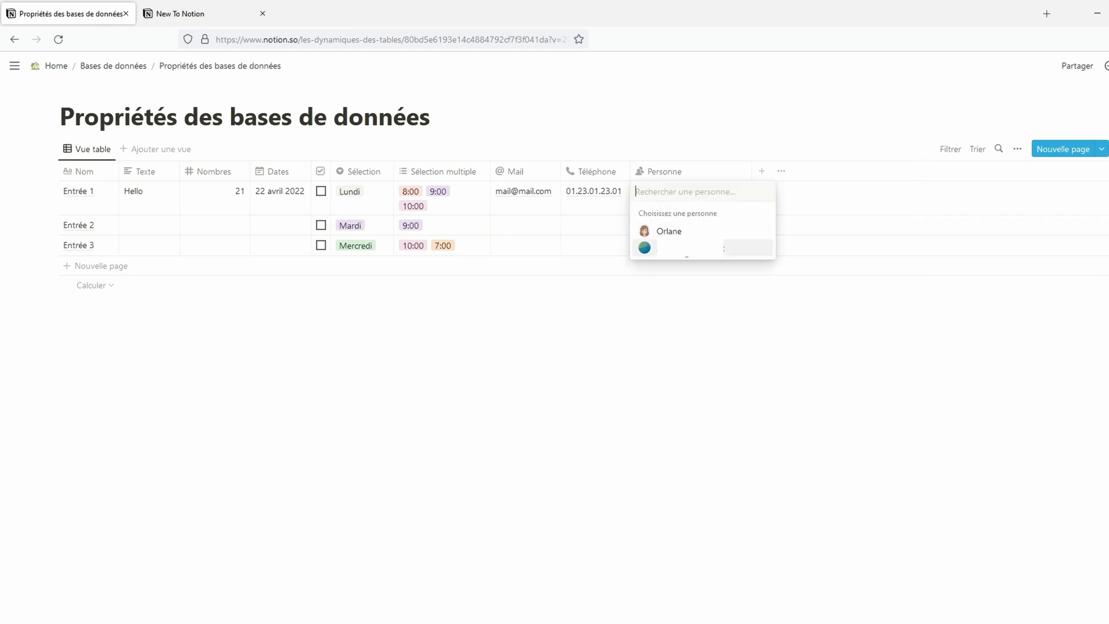
pyautogui.click(664, 231)
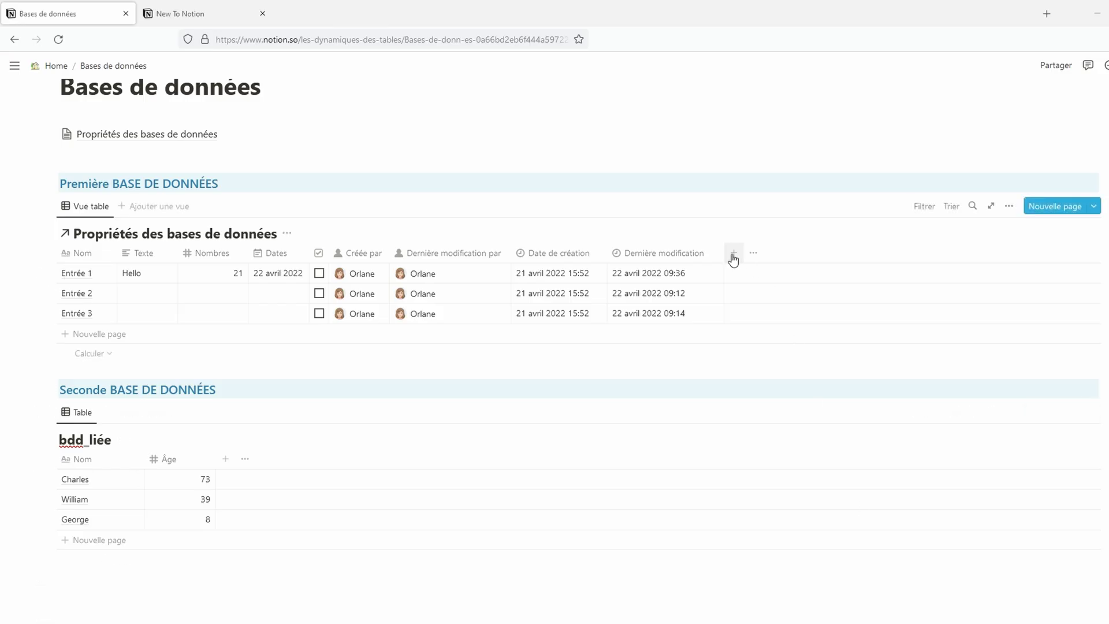
# Step: Create a 'Relation' property linked to bdd_liée, also shown inside bdd_liée
pyautogui.click(732, 255)
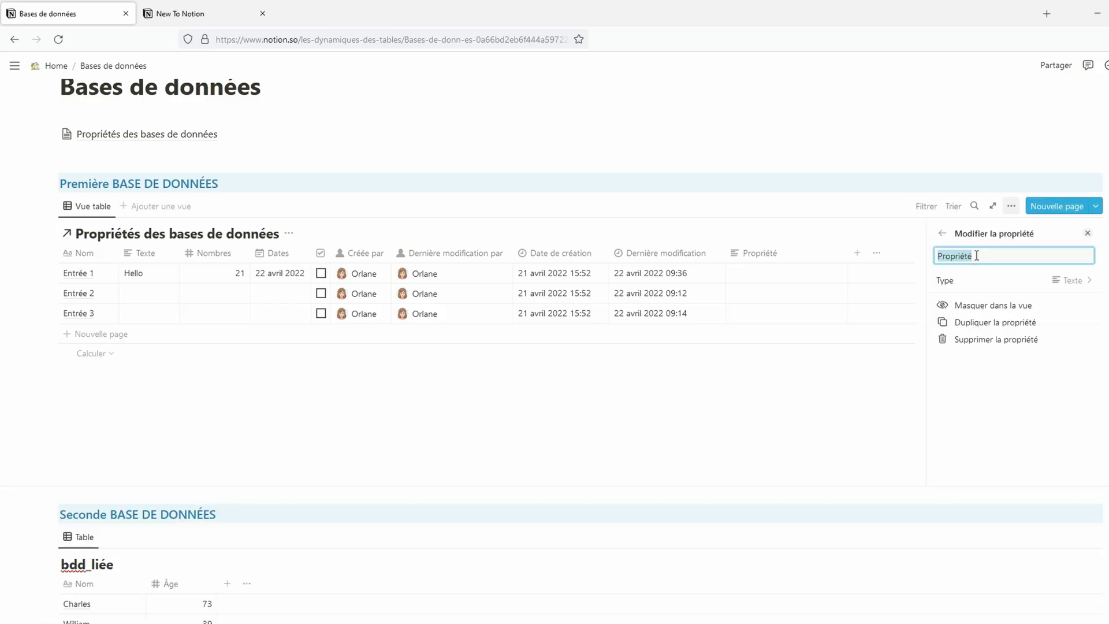
pyautogui.write('Relation')
pyautogui.click(1043, 286)
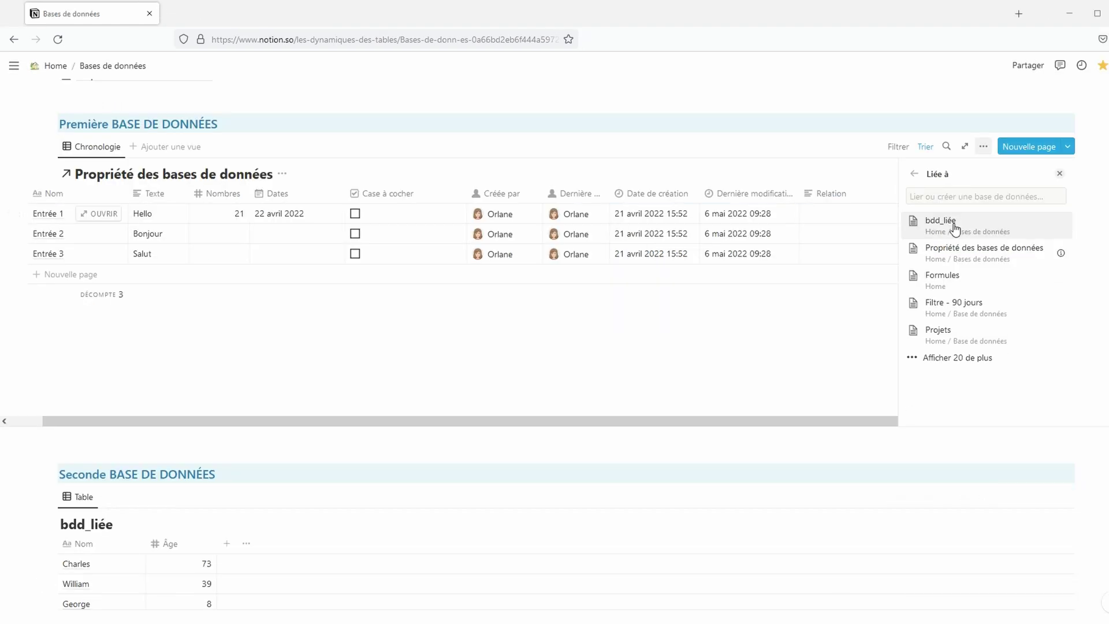
pyautogui.click(954, 223)
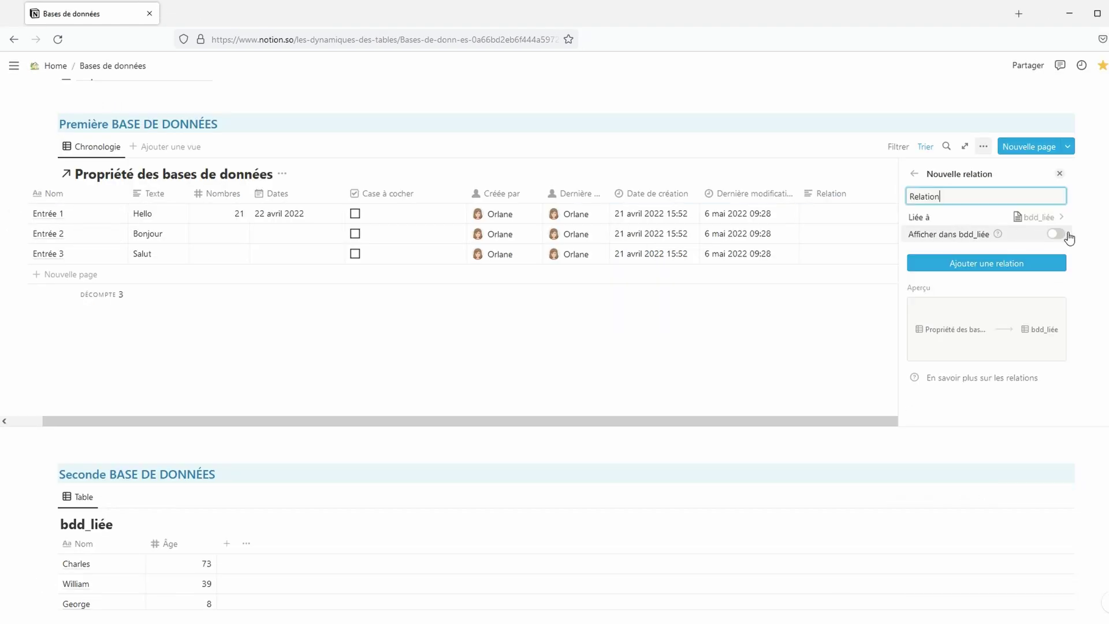
pyautogui.click(1057, 234)
pyautogui.click(1055, 234)
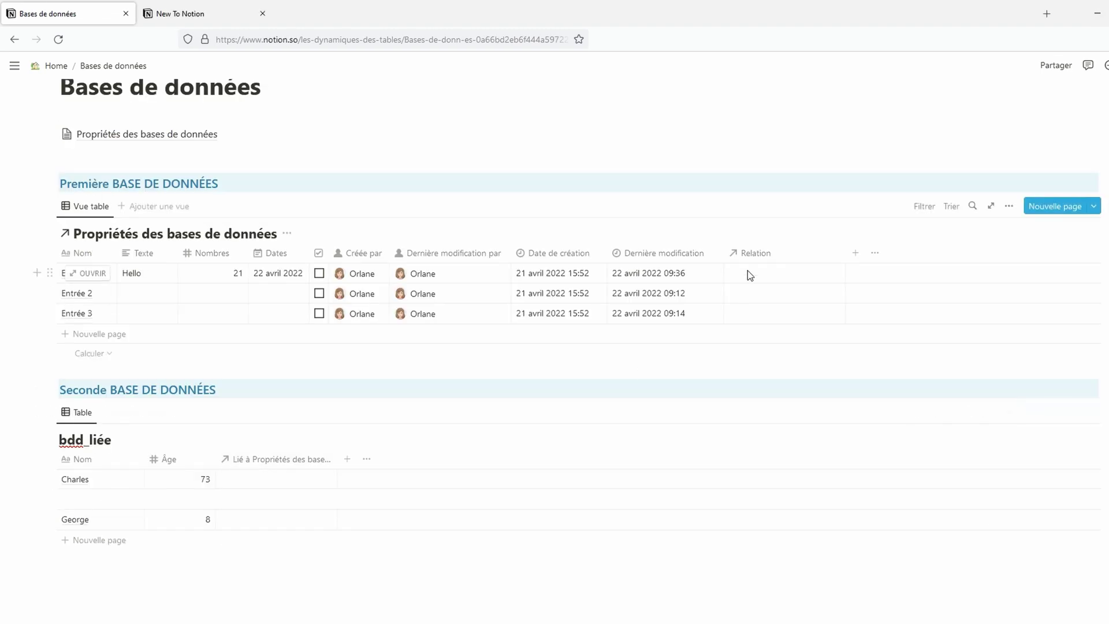
# Step: Link Entrée 1 to the age-8 row and Entrée 2 to the age-8 and age-39 rows
pyautogui.click(747, 275)
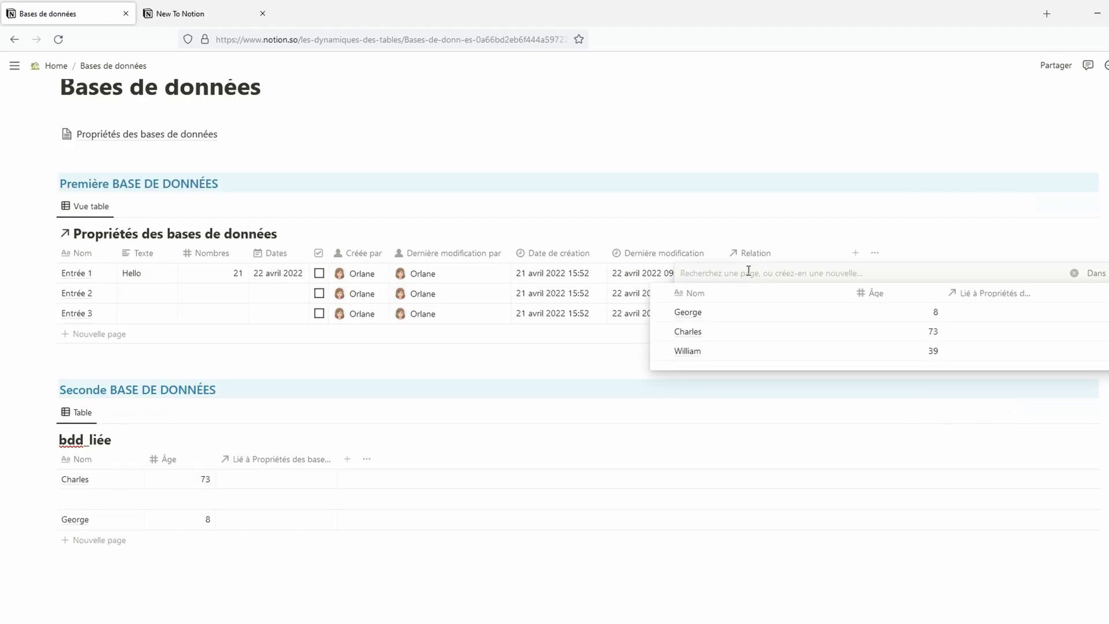
pyautogui.click(713, 316)
pyautogui.click(772, 294)
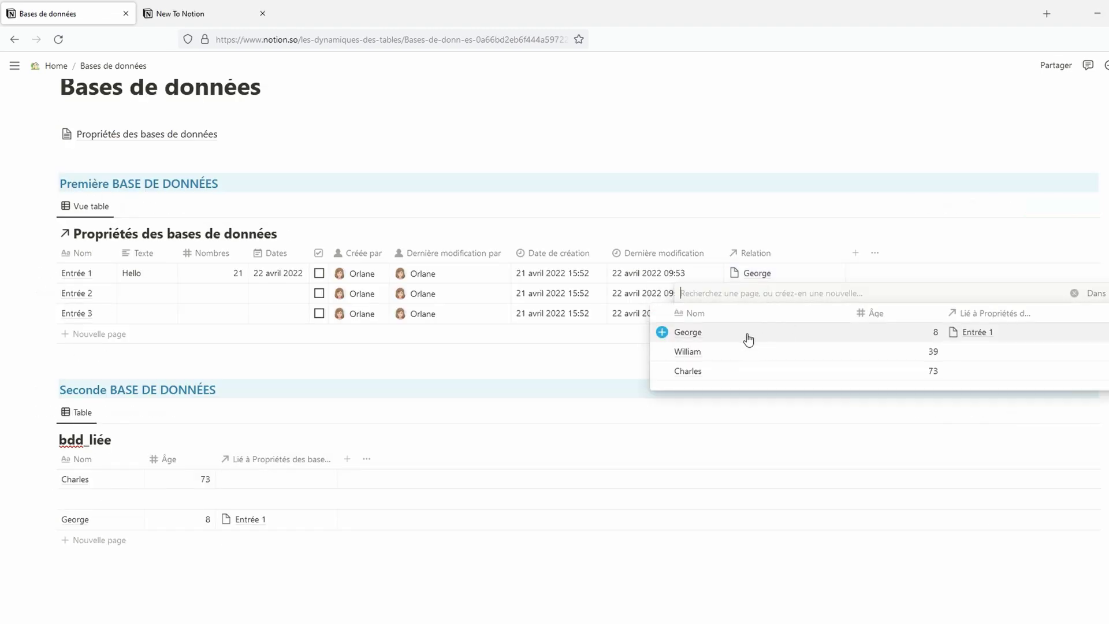
pyautogui.click(748, 340)
pyautogui.click(659, 354)
pyautogui.click(577, 354)
pyautogui.scroll(-2, 293, 583)
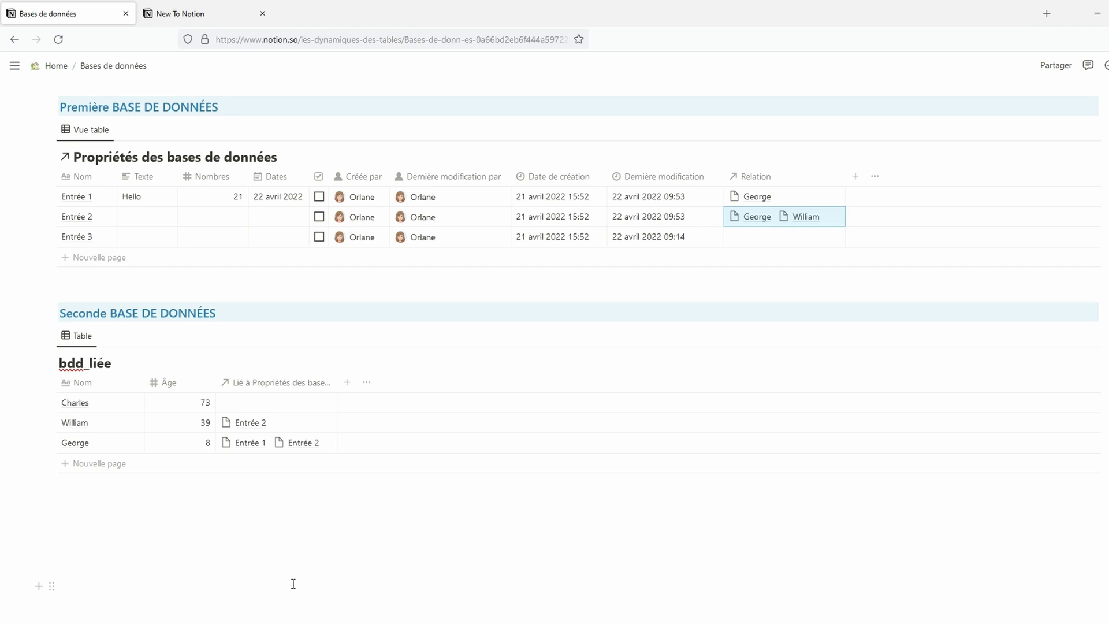
pyautogui.scroll(2, 517, 518)
pyautogui.scroll(-2, 517, 518)
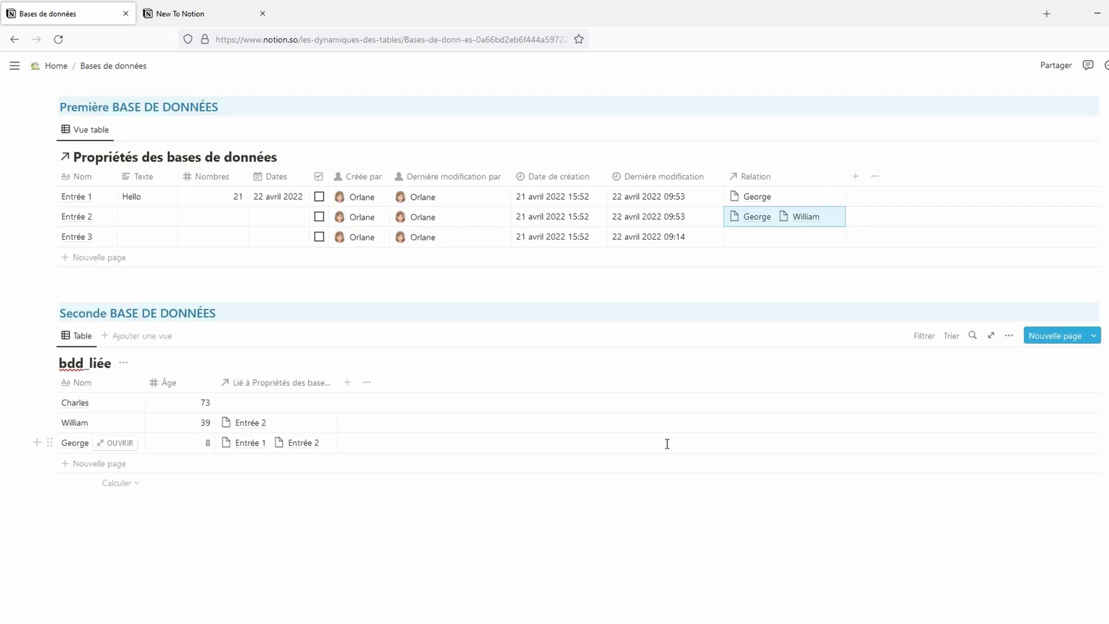
# Step: Add an 'Agrégation' rollup through the Relation property showing the linked rows' Âge values
pyautogui.click(853, 178)
pyautogui.write('Agrégation')
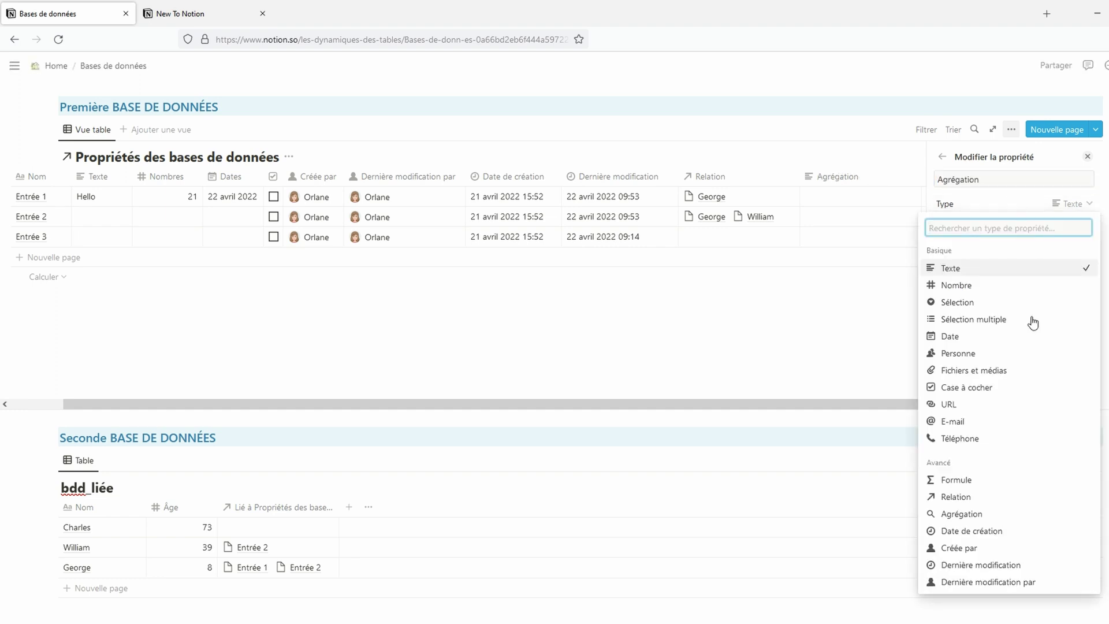
pyautogui.click(970, 513)
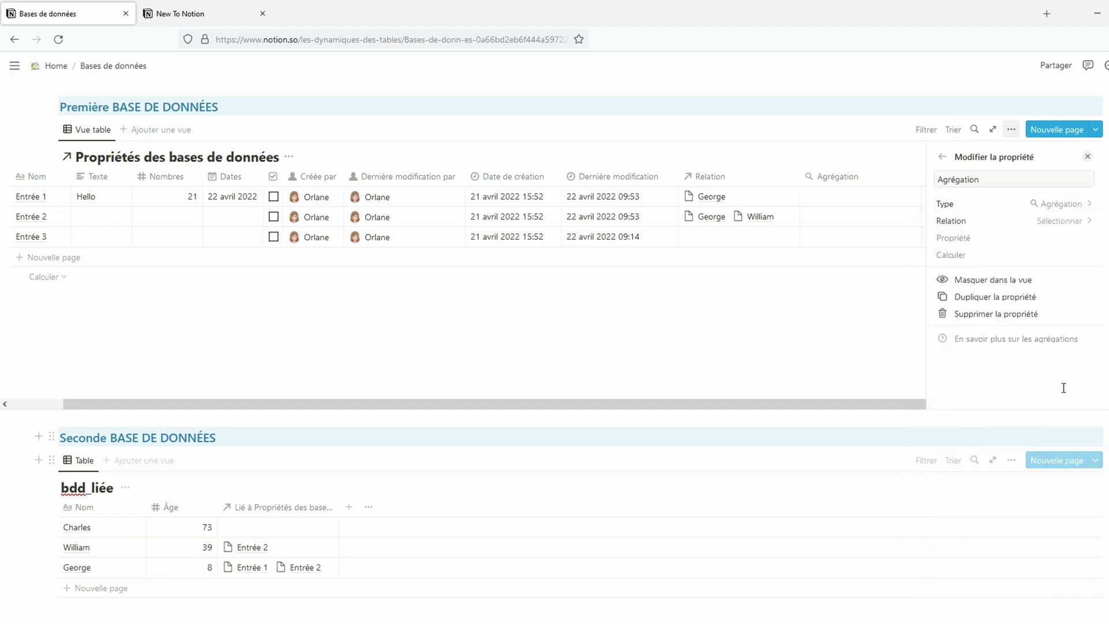
pyautogui.click(1073, 221)
pyautogui.click(999, 269)
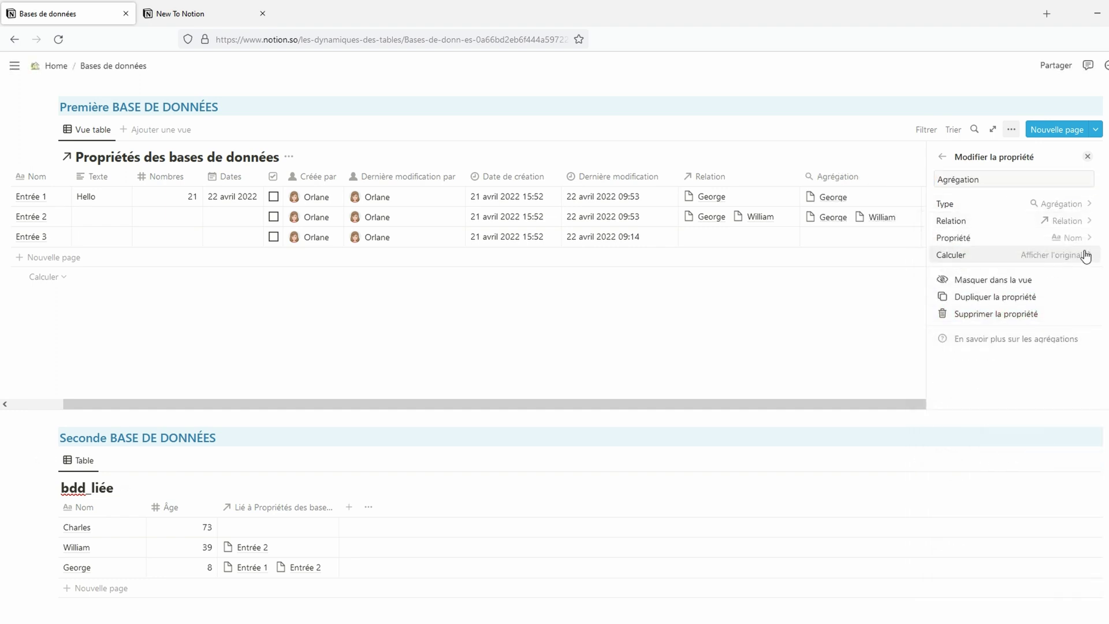
pyautogui.click(1073, 238)
pyautogui.click(1035, 320)
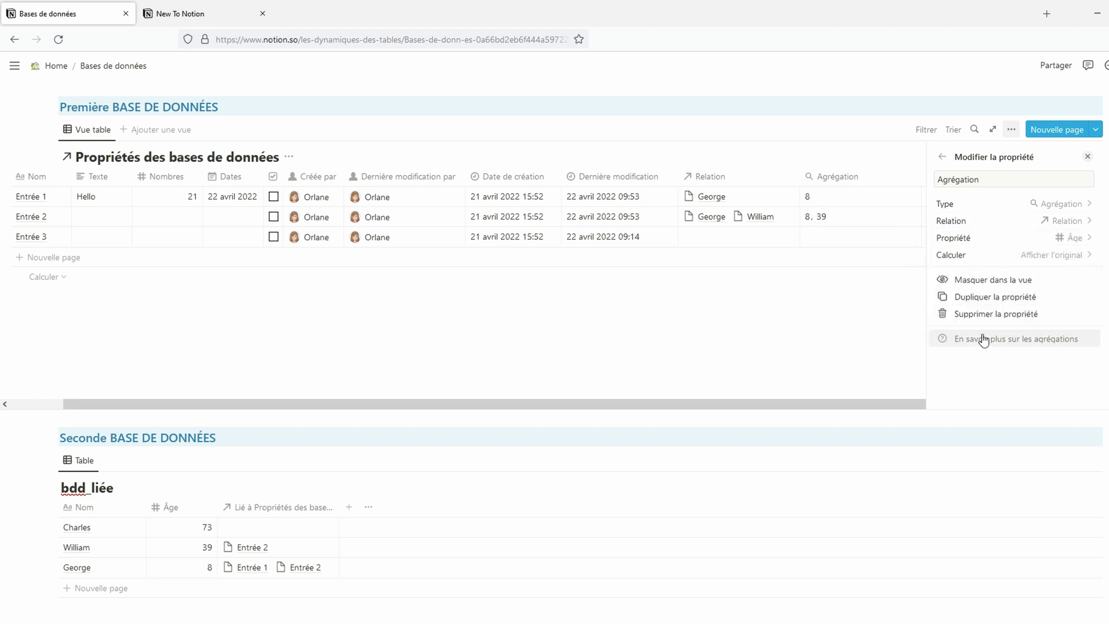
pyautogui.click(874, 342)
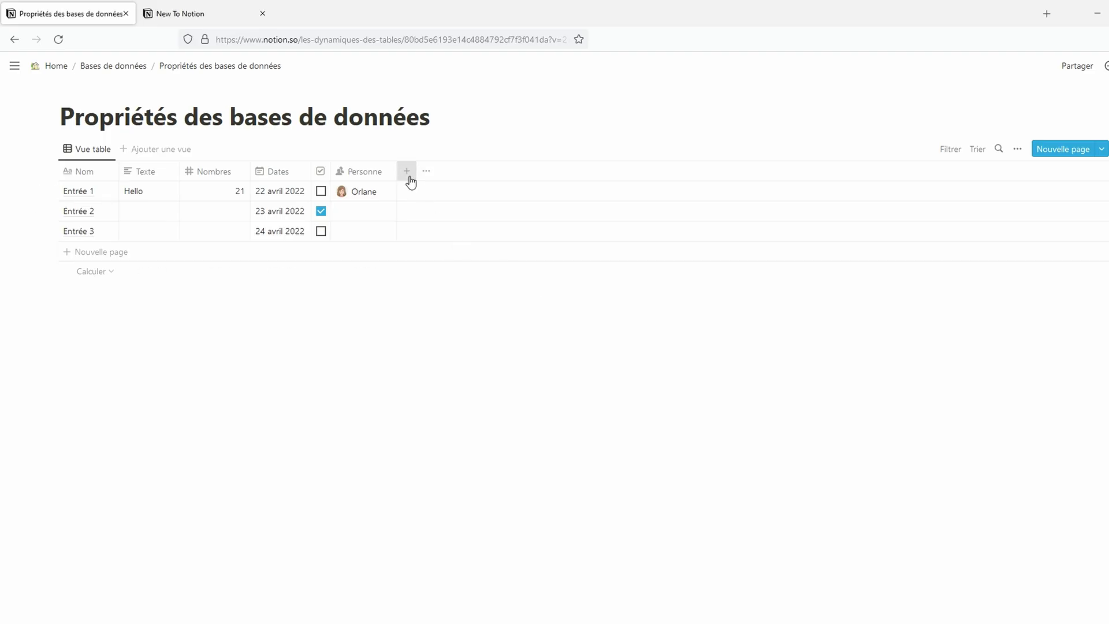
# Step: Add a 'Formules' column of type Formule and open its formula editor on Entrée 1
pyautogui.click(407, 170)
pyautogui.write('Form')
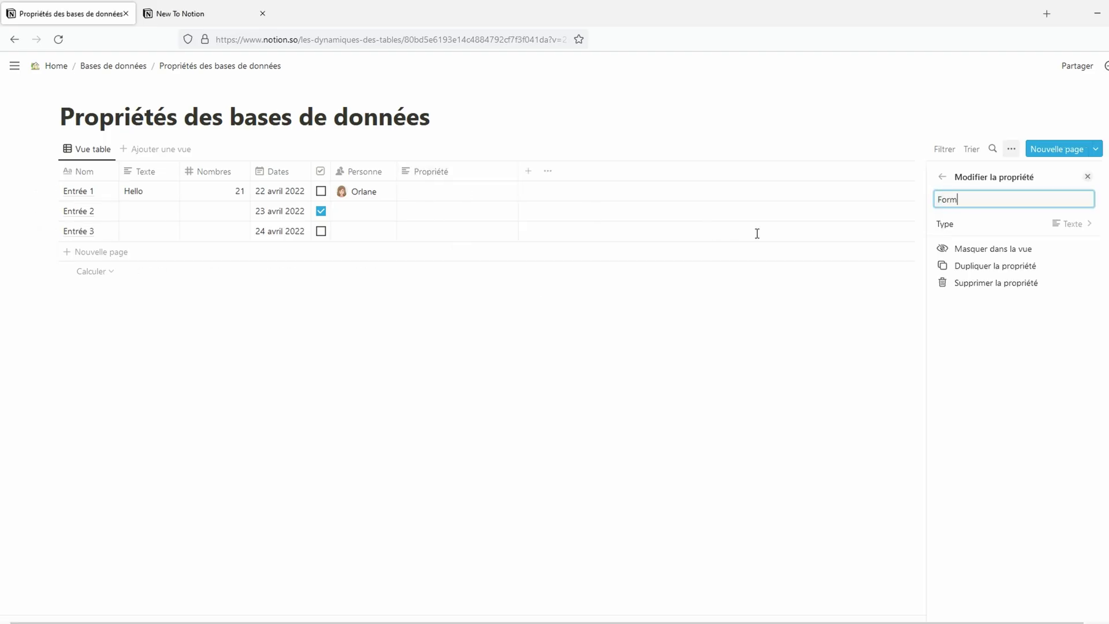
pyautogui.write('ules')
pyautogui.click(1074, 225)
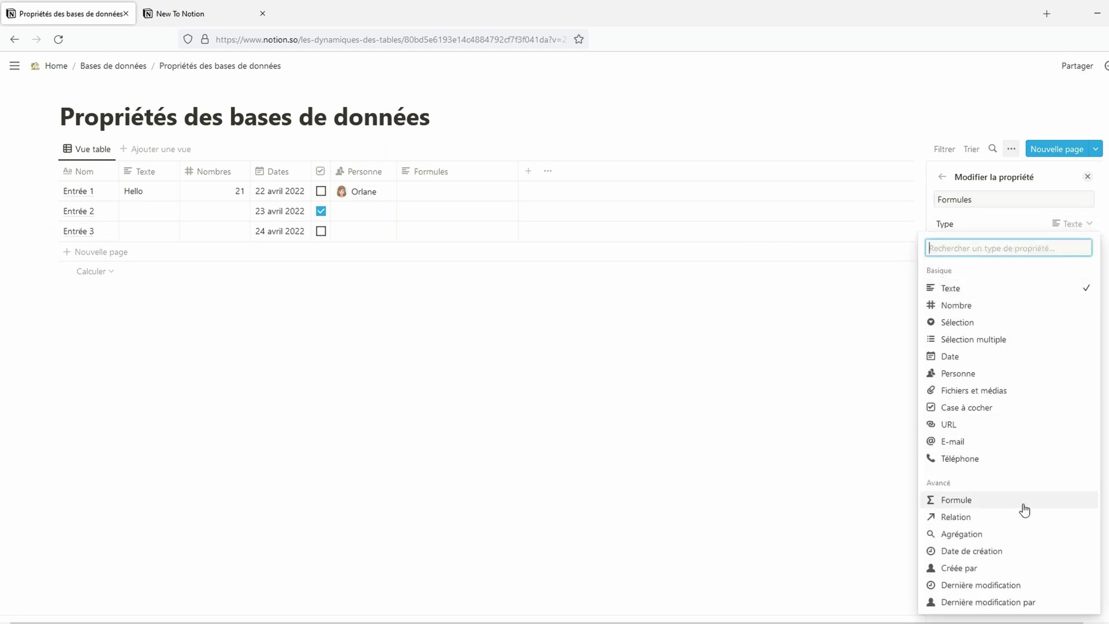
pyautogui.click(1023, 504)
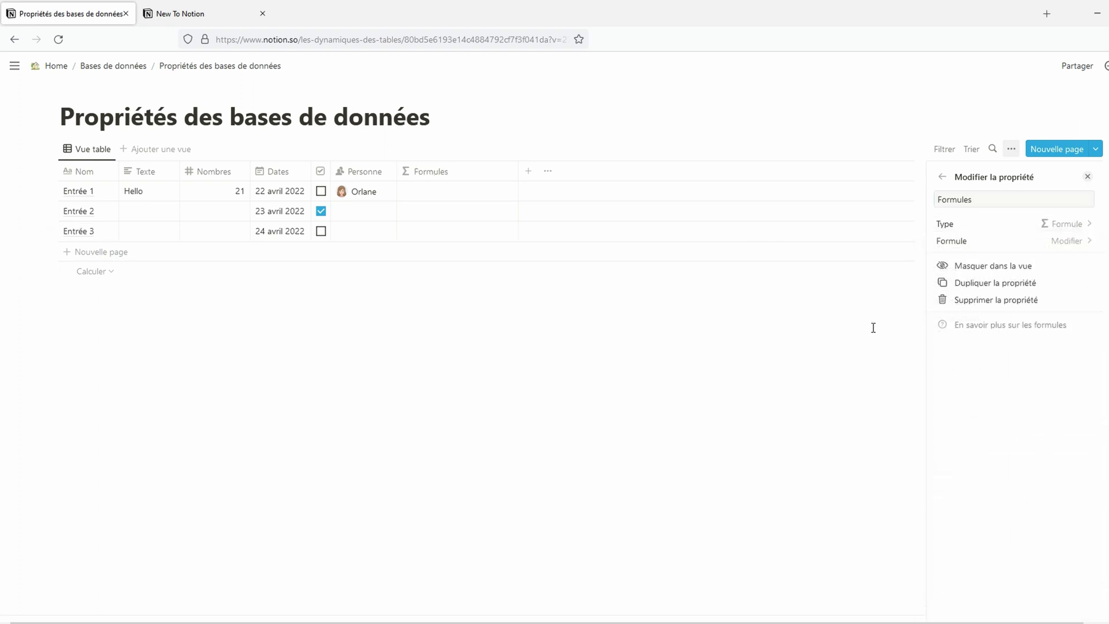
pyautogui.click(461, 191)
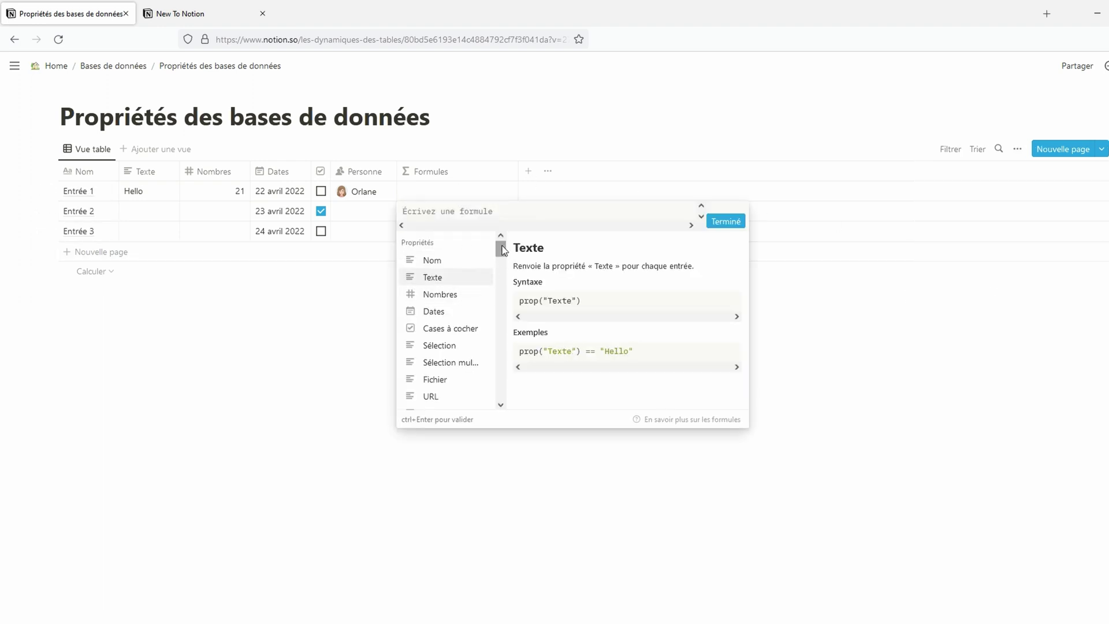
pyautogui.moveTo(502, 245); pyautogui.dragTo(515, 394)
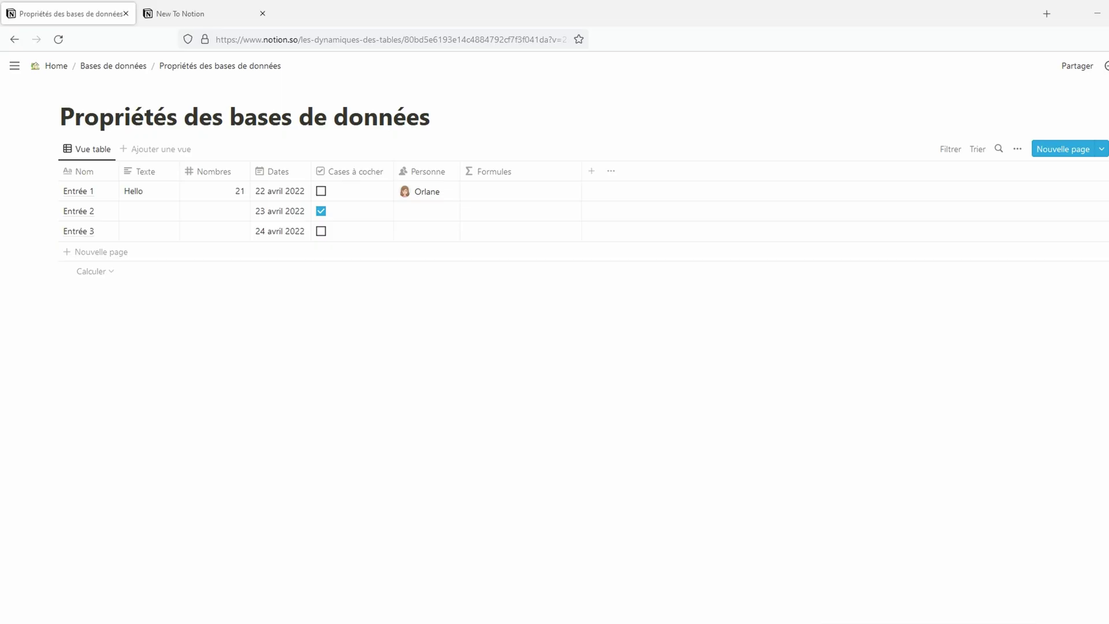
# Step: Change the Personne property's type to Texte
pyautogui.click(427, 173)
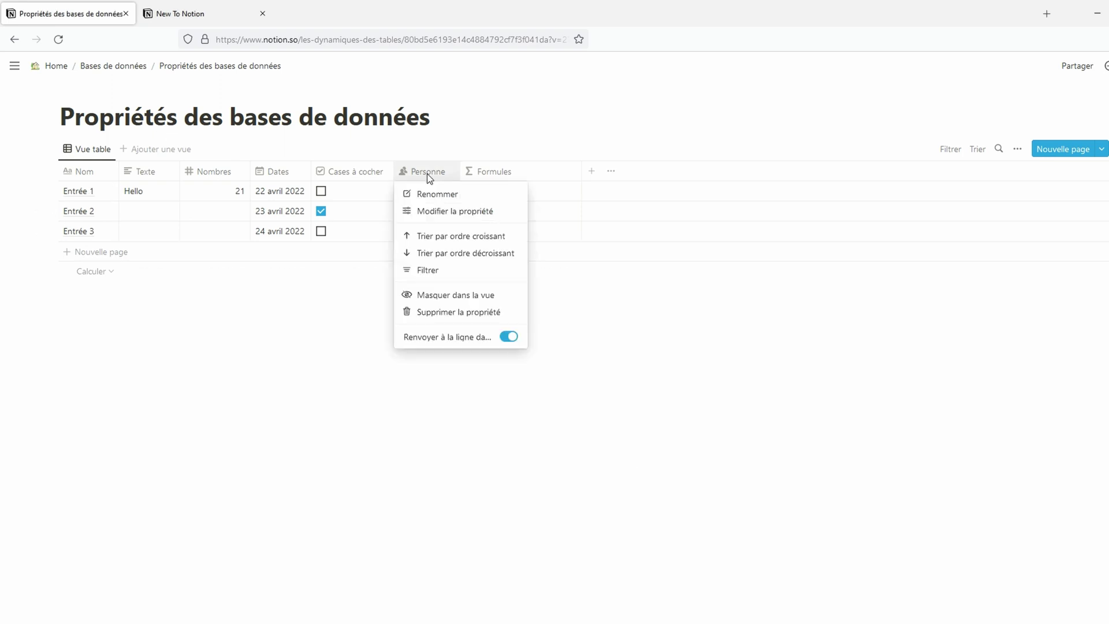
pyautogui.click(449, 211)
pyautogui.click(1051, 224)
pyautogui.click(985, 289)
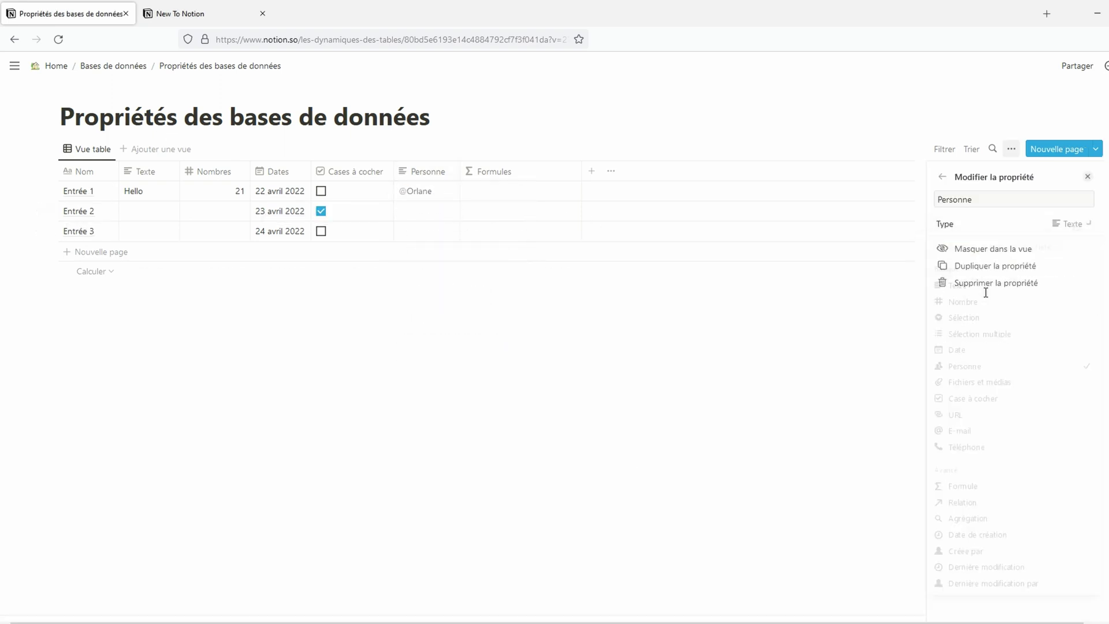
# Step: Switch the Cases à cocher property to Nombre, then back to Case à cocher
pyautogui.click(365, 168)
pyautogui.click(393, 210)
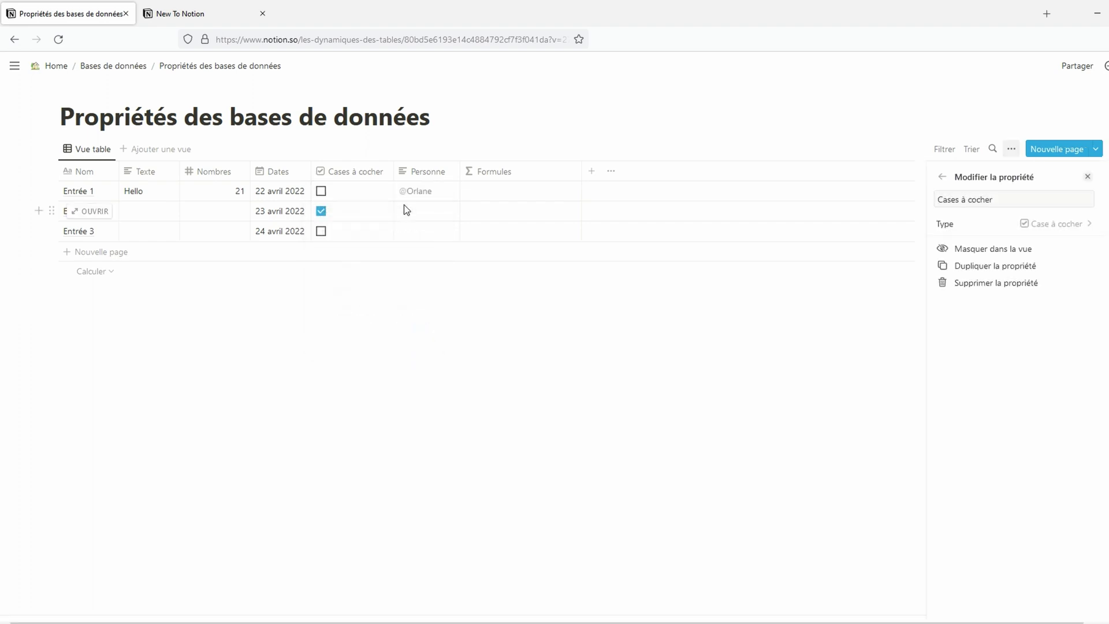
pyautogui.click(1046, 226)
pyautogui.click(1006, 305)
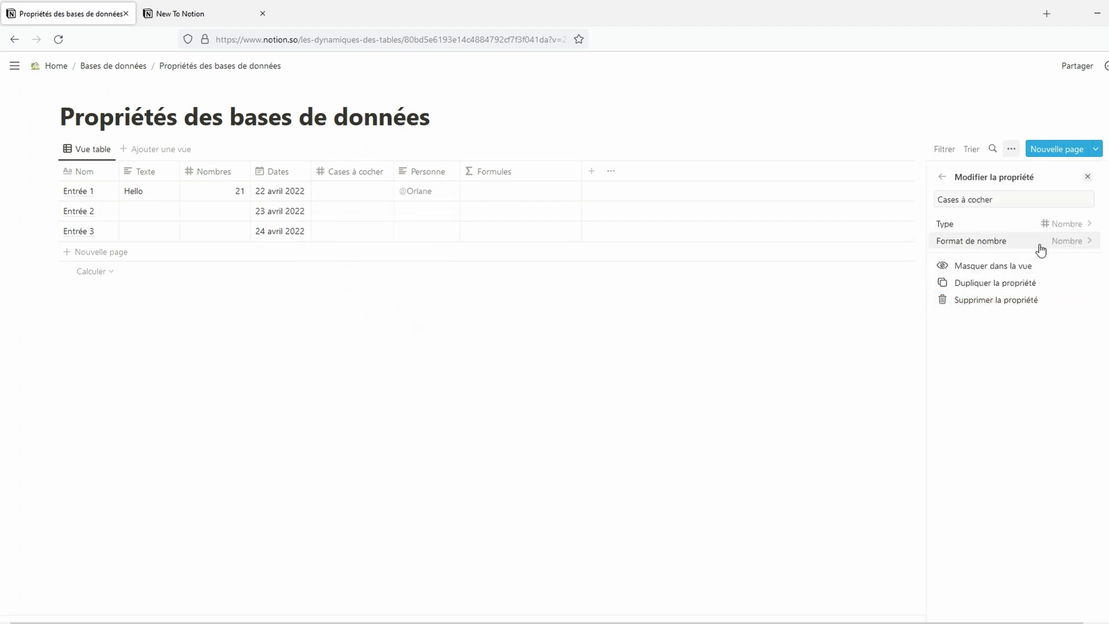
pyautogui.click(1034, 224)
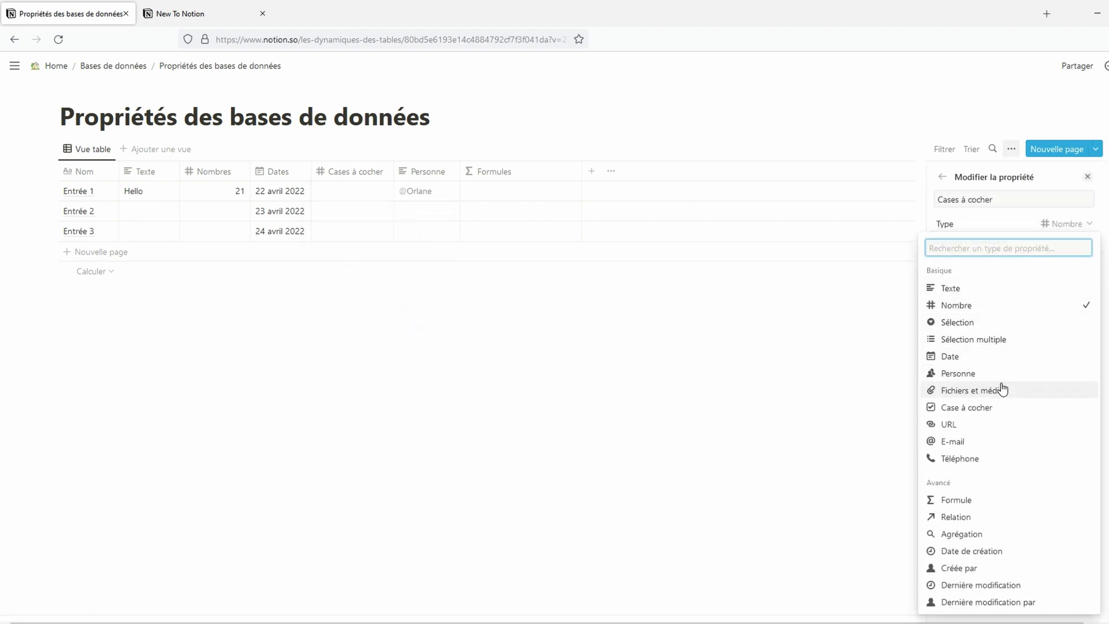
pyautogui.click(1009, 416)
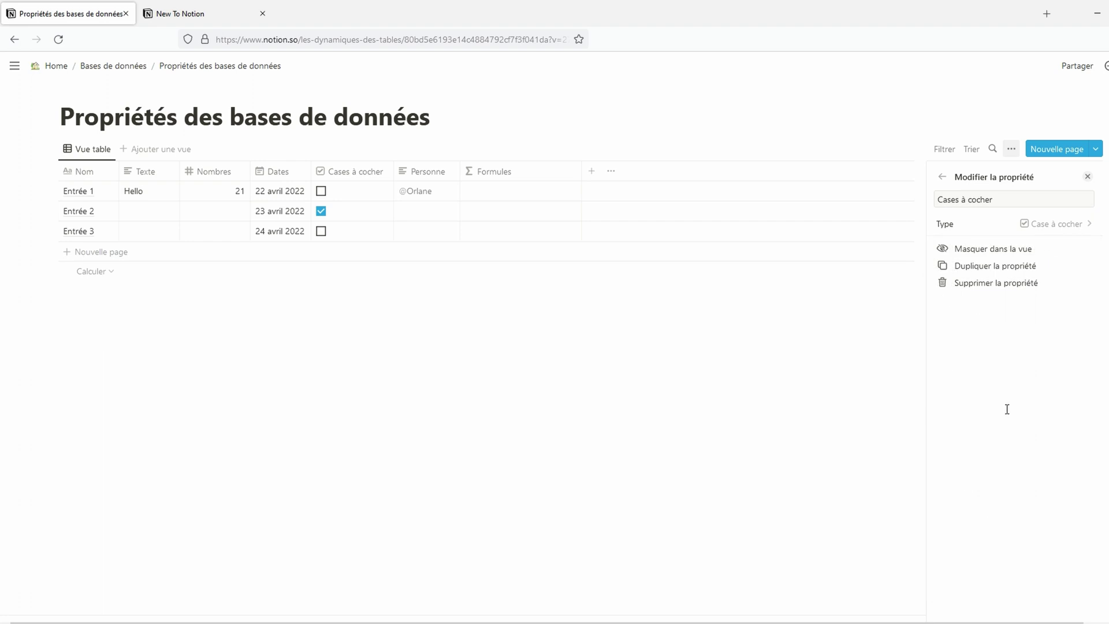
pyautogui.click(676, 370)
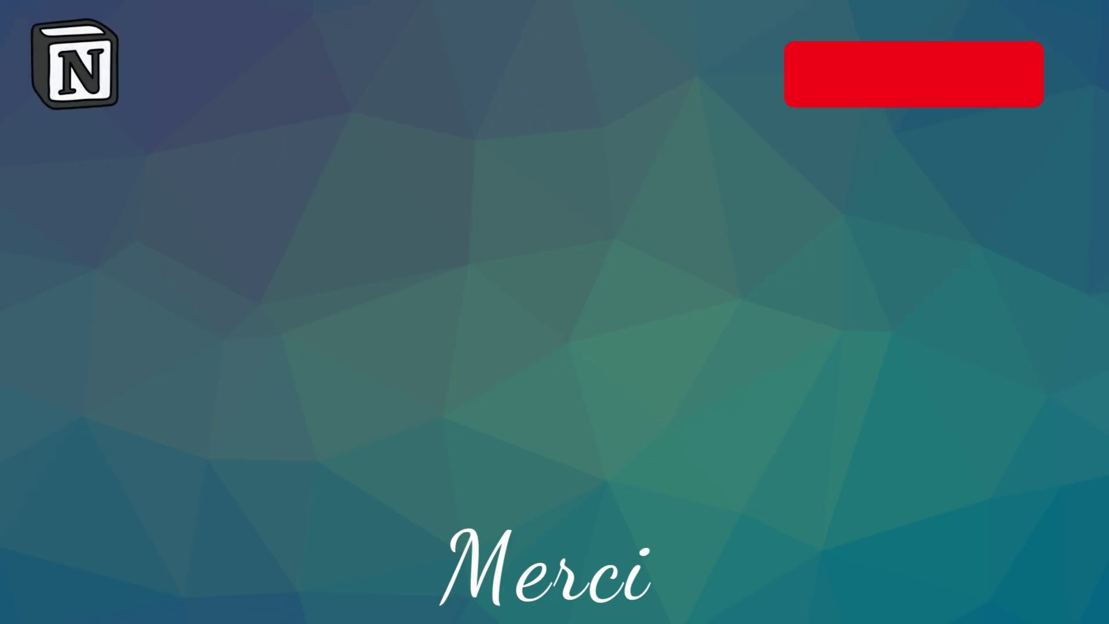